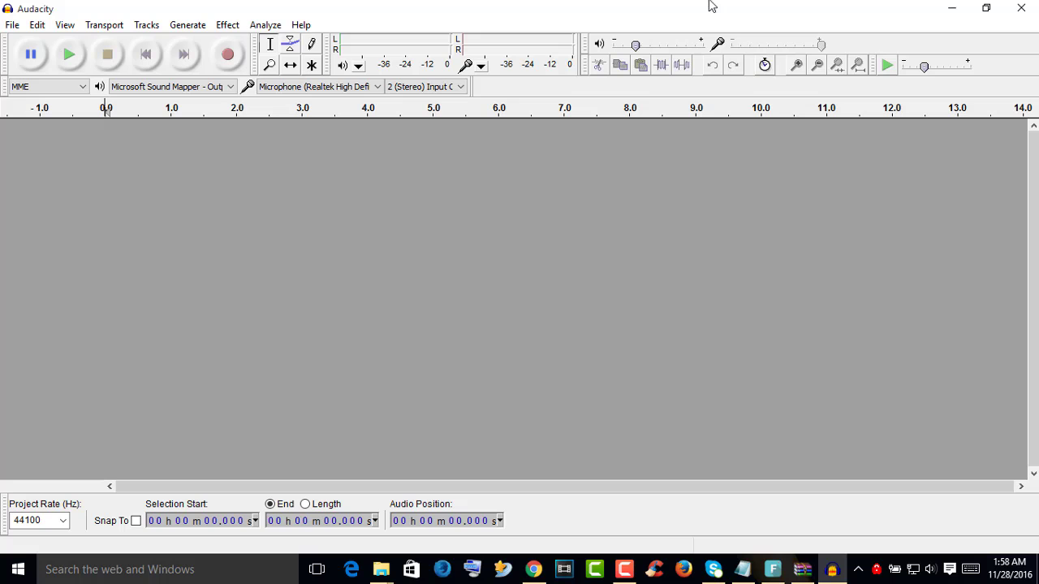
Look over the Audacity, FFmpeg and LAME installer files in the Audacity-win-2.0.3 folder, close it and return to Audacity.
click(946, 4)
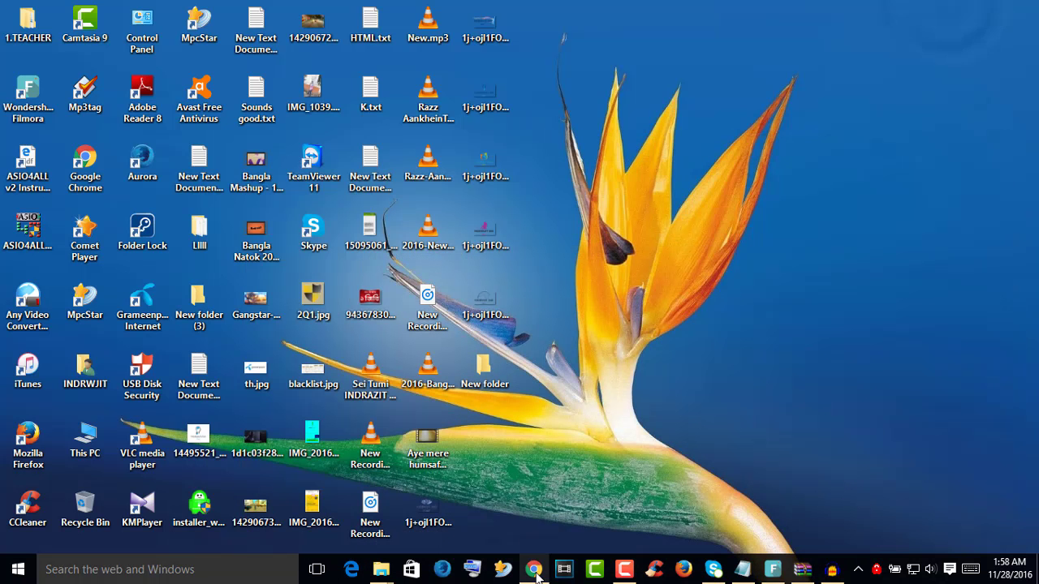
mouse_move(536, 575)
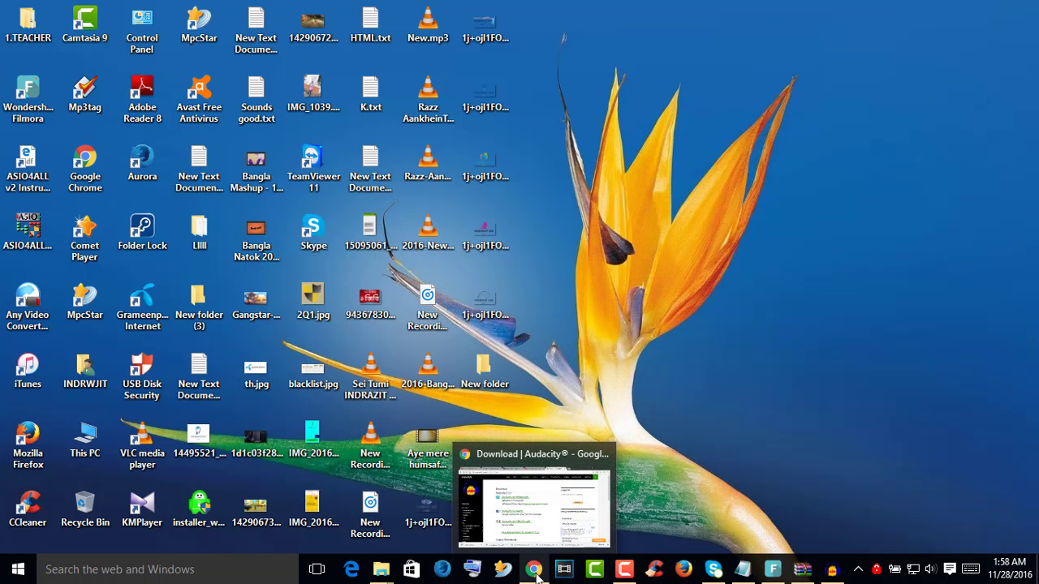
mouse_move(534, 507)
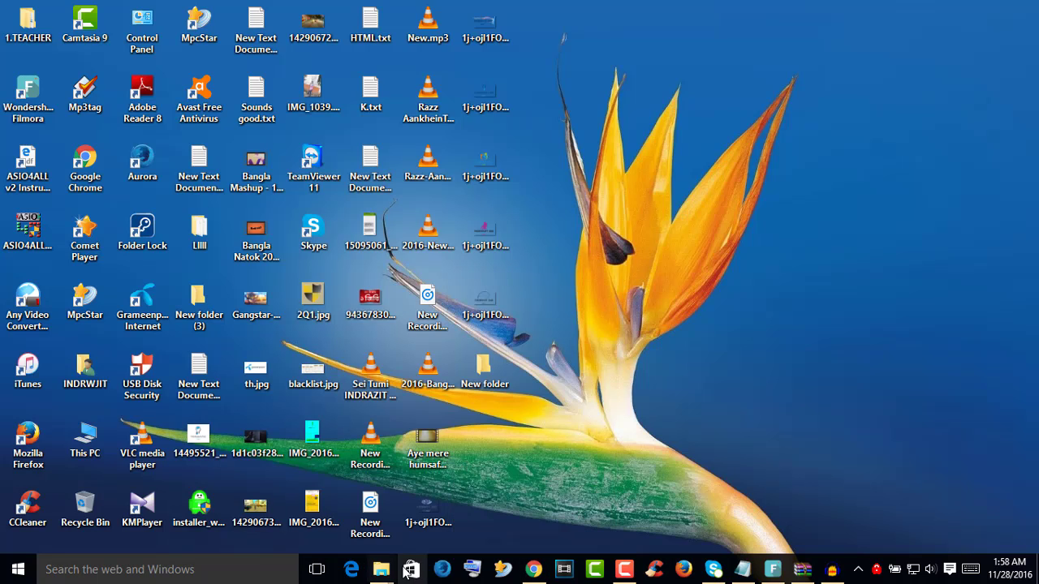
mouse_move(382, 571)
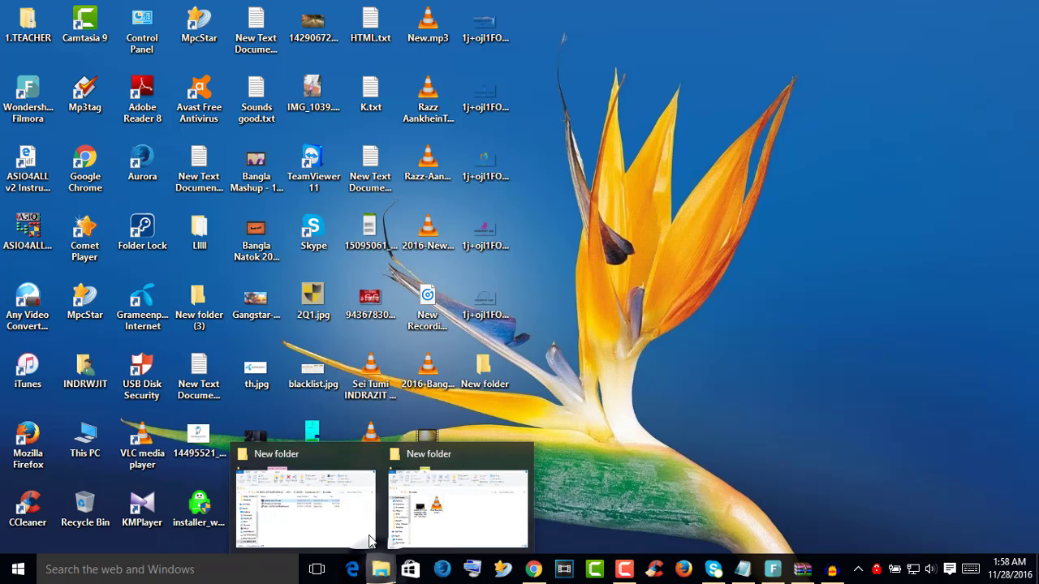
click(326, 514)
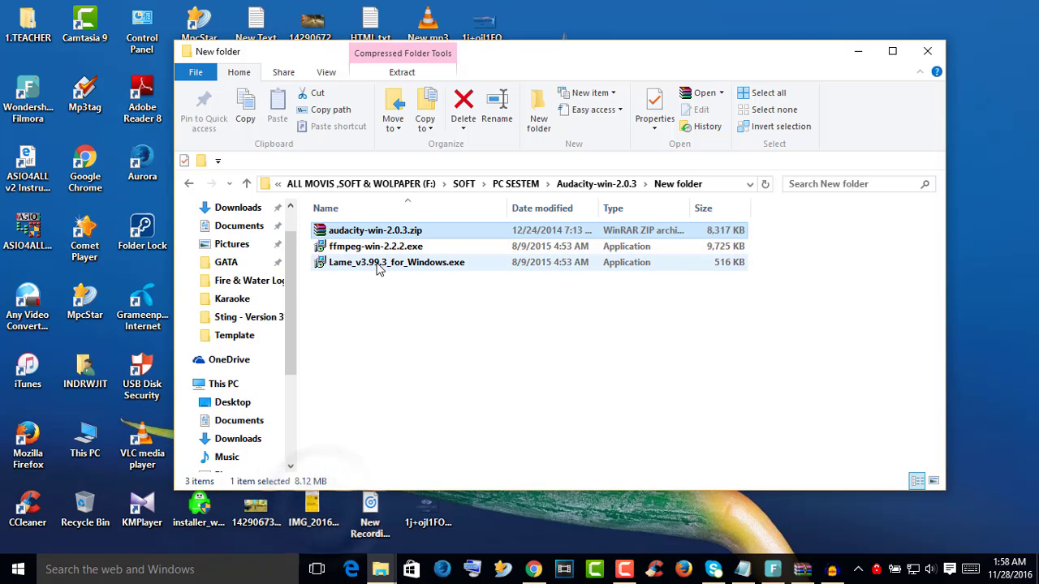
click(378, 264)
click(380, 339)
click(370, 263)
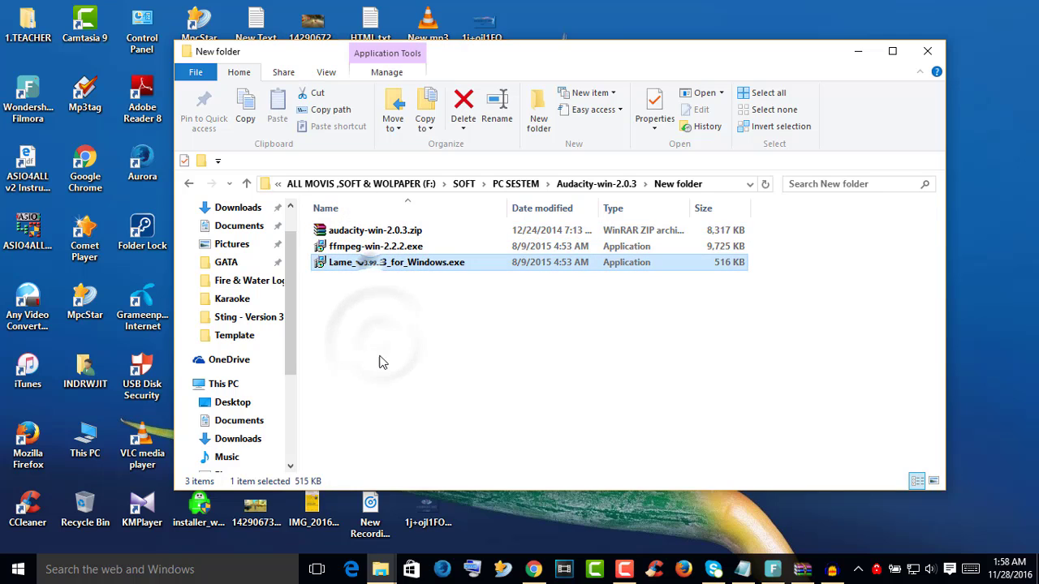
click(363, 264)
click(423, 367)
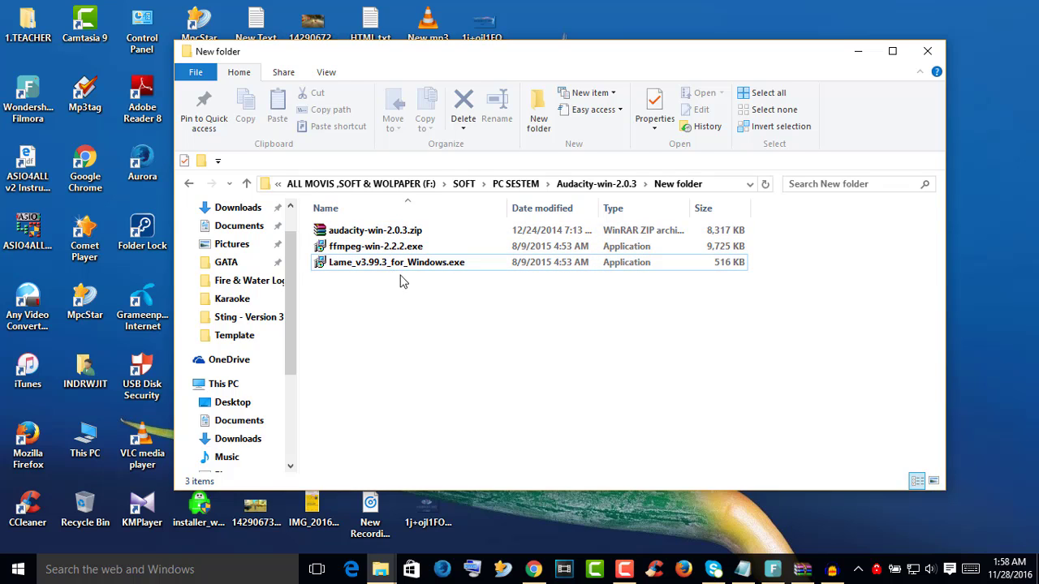
click(928, 52)
click(833, 574)
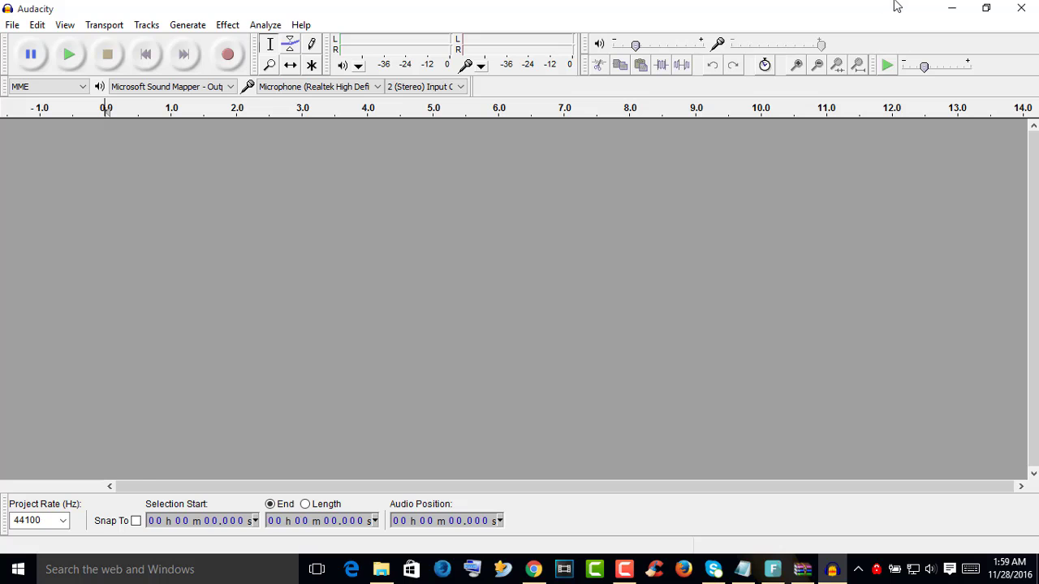
Import the Aankhein-Teri karaoke file from the New folder window into the empty Audacity project and select the whole track.
click(953, 7)
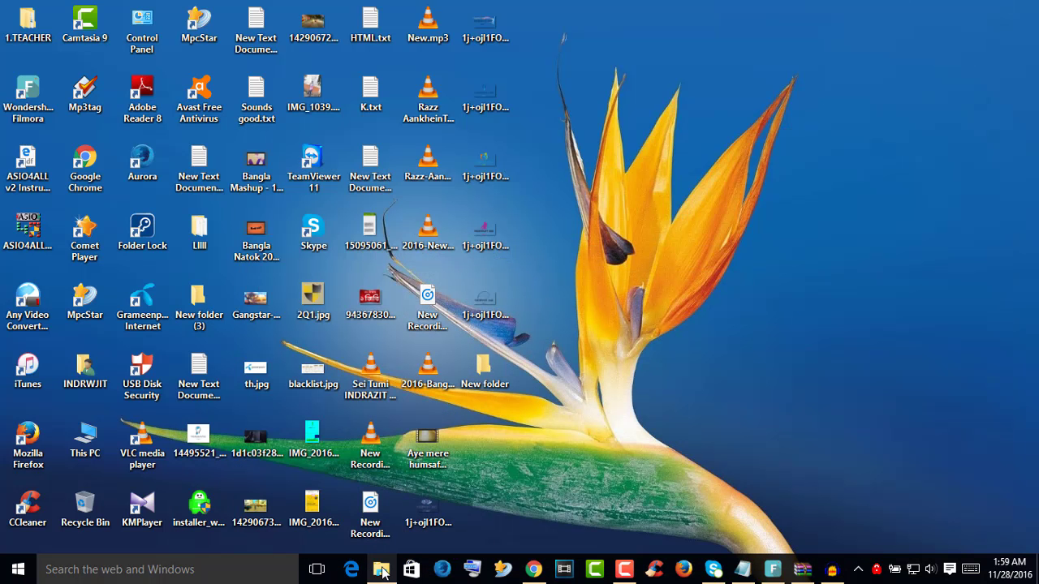
mouse_move(383, 570)
click(397, 502)
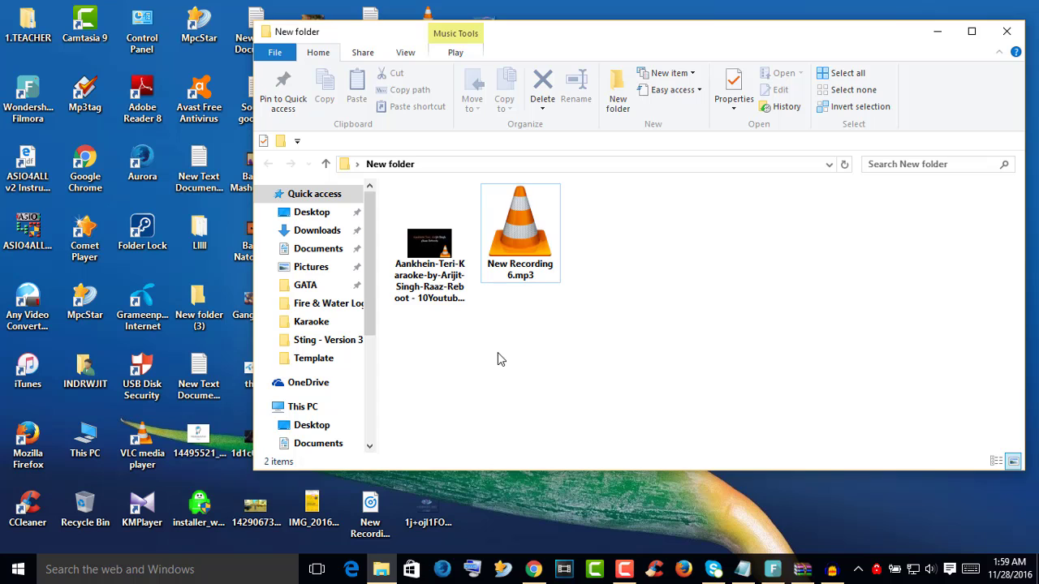
drag(415, 243, 318, 251)
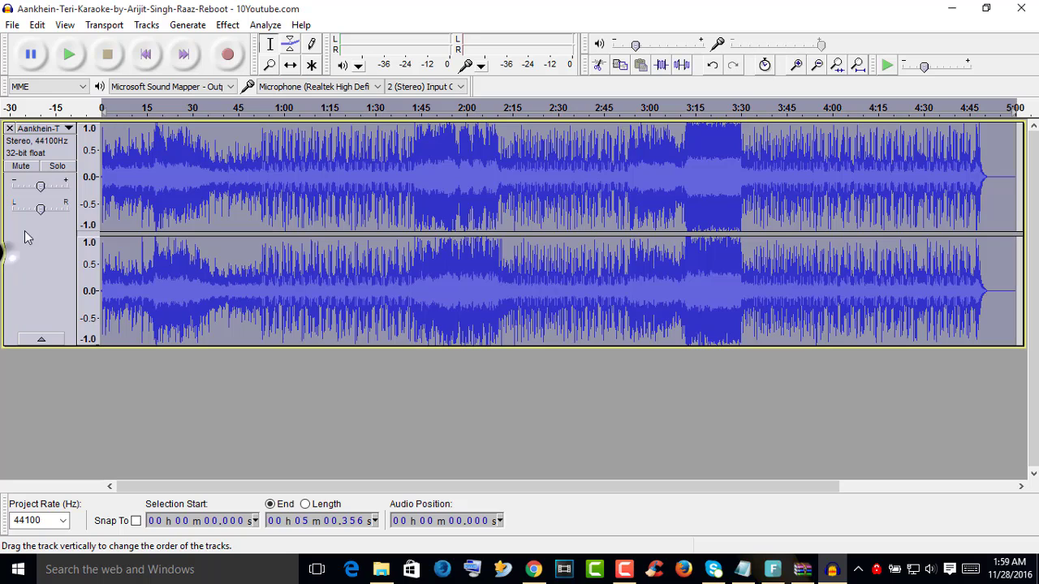
click(25, 234)
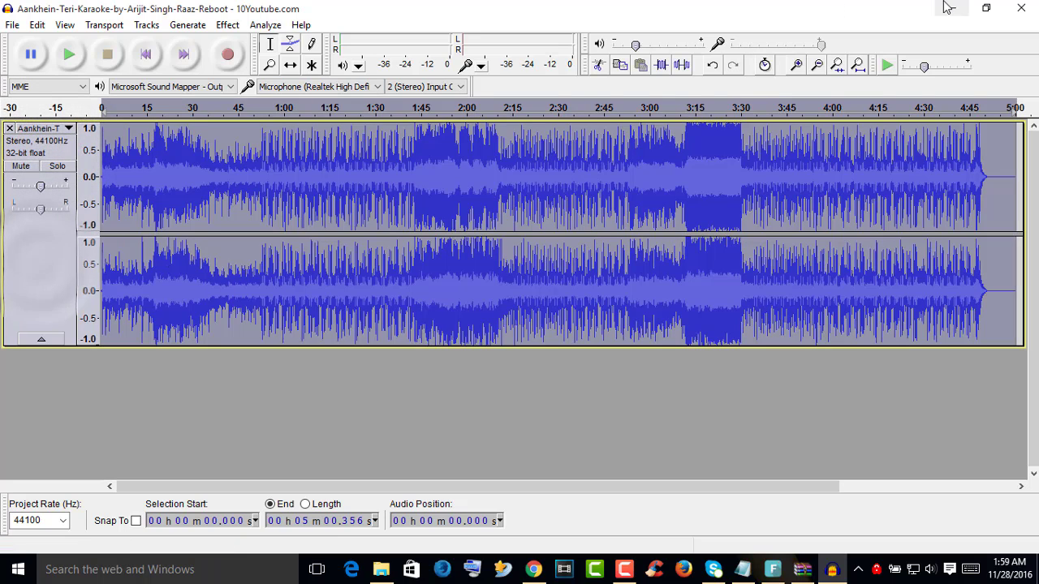
Listen to the karaoke track from about 8.7 s and from about 28.5 s, and stop playback.
click(127, 217)
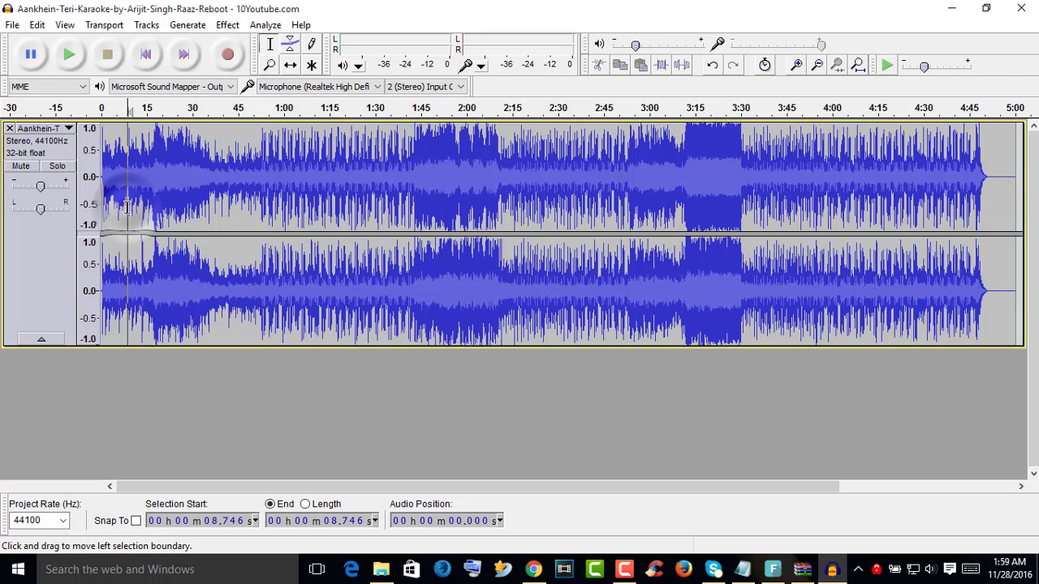
key(space)
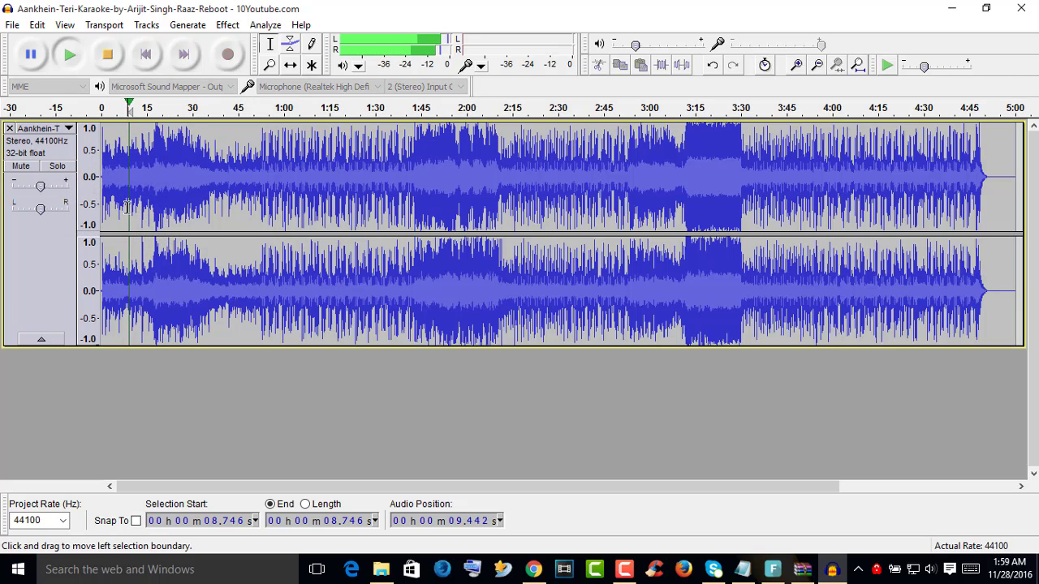
click(187, 192)
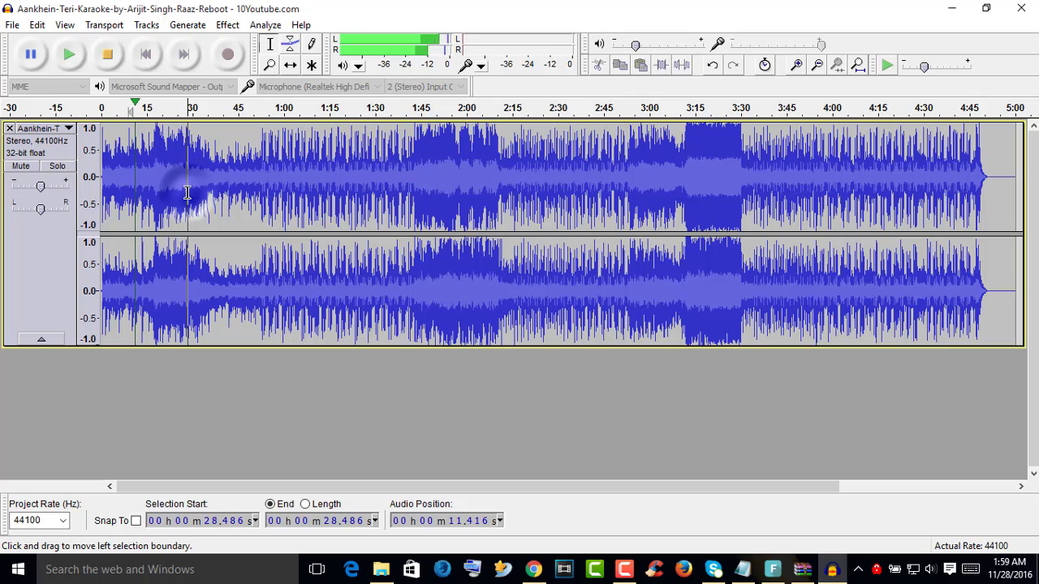
key(space)
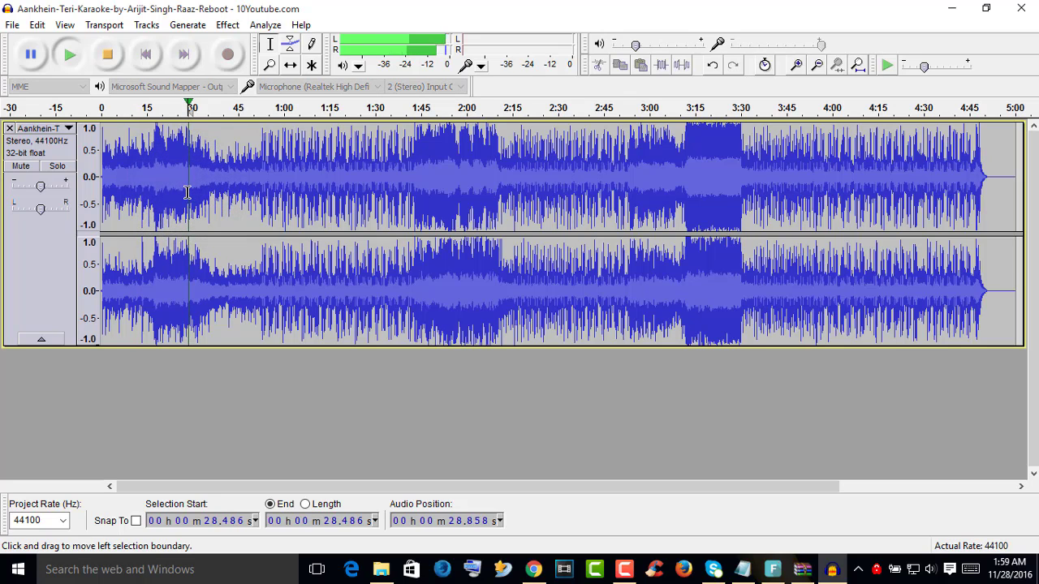
click(109, 55)
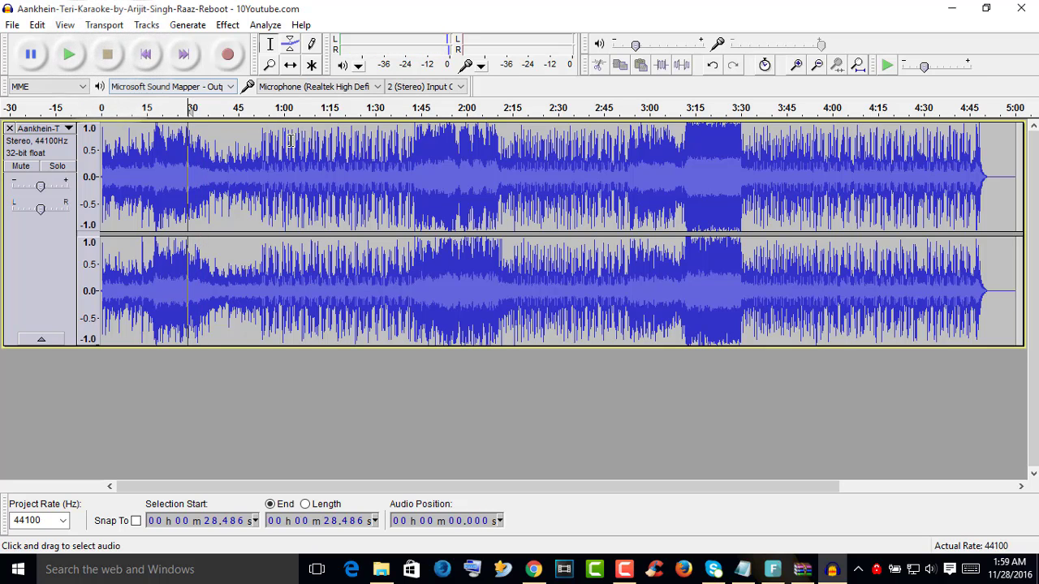
Import New Recording 6.mp3 from the New folder window as a second track below the karaoke track.
click(949, 8)
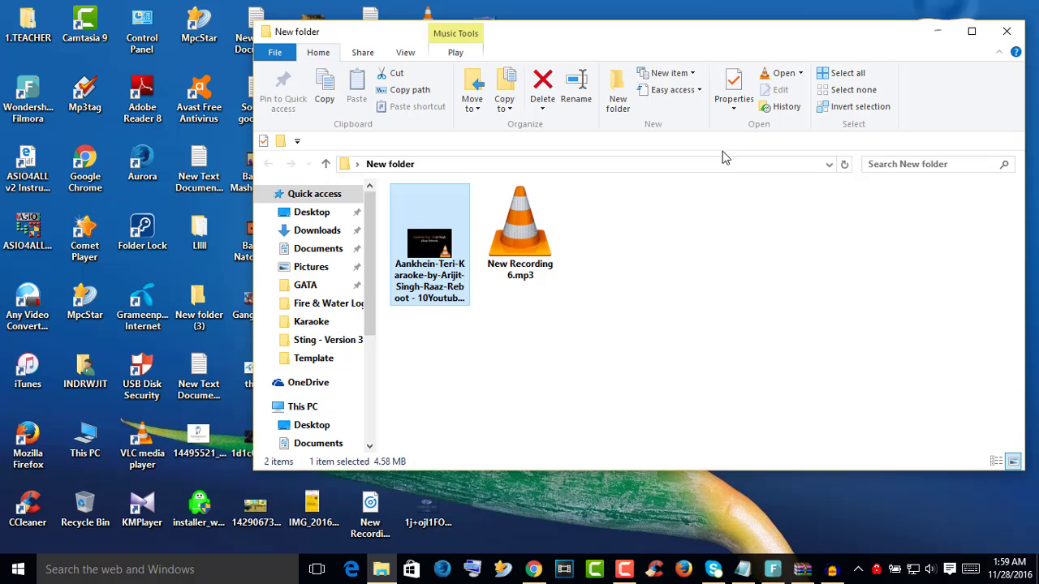
click(592, 312)
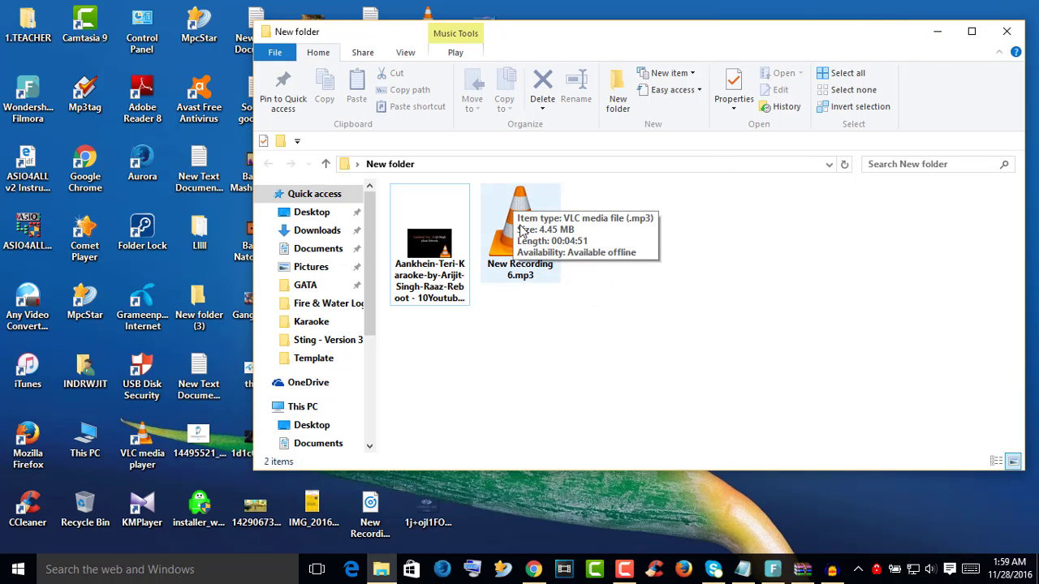
drag(522, 231, 527, 432)
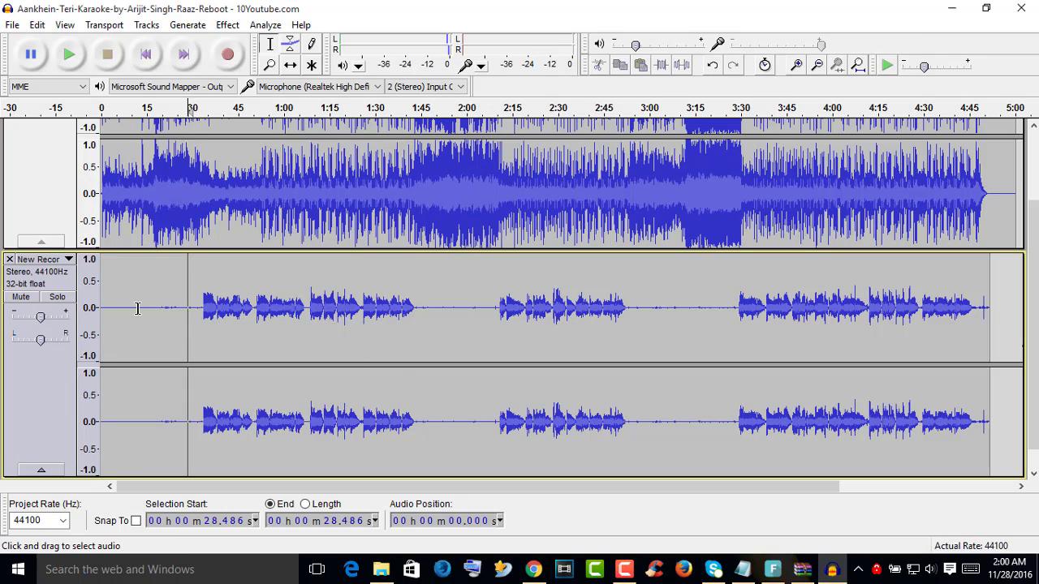
Play both tracks together from about 4 s and from about 22.7 s to check how the vocals align with the music.
click(110, 286)
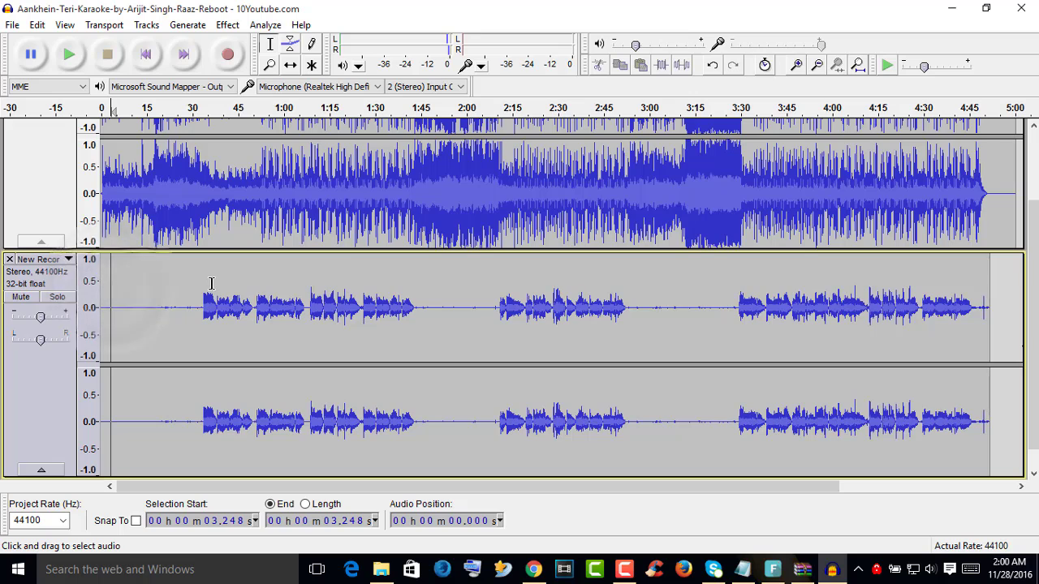
scroll(185, 360, up, 3)
scroll(165, 395, down, 2)
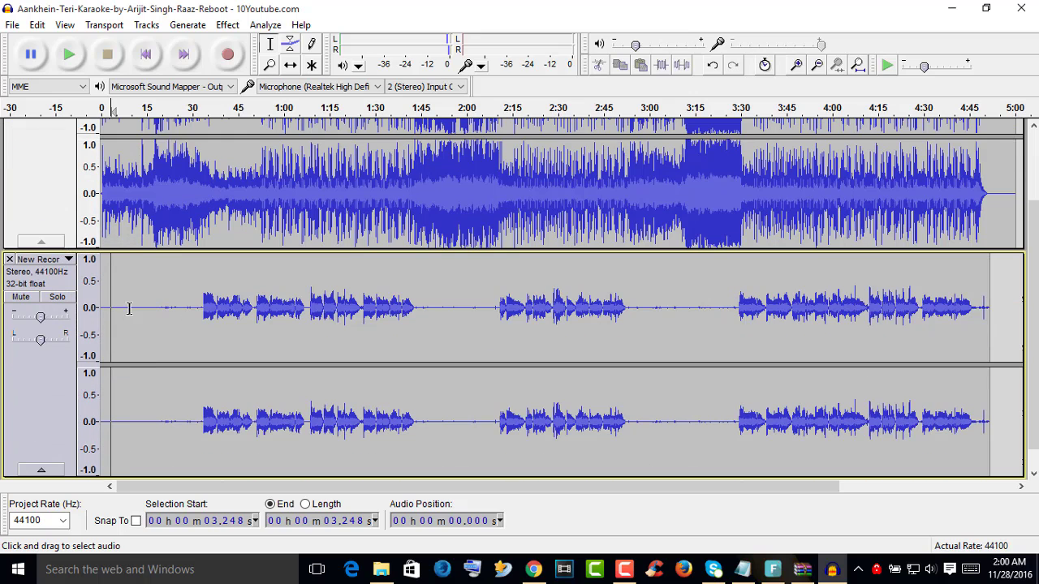
click(129, 309)
click(113, 296)
key(space)
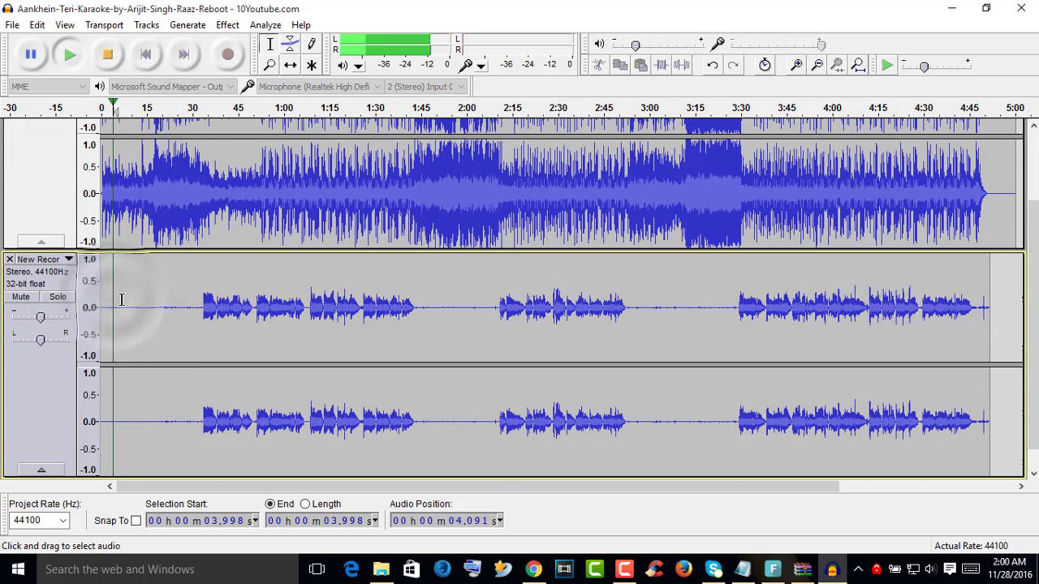
click(170, 302)
key(space)
key(space)
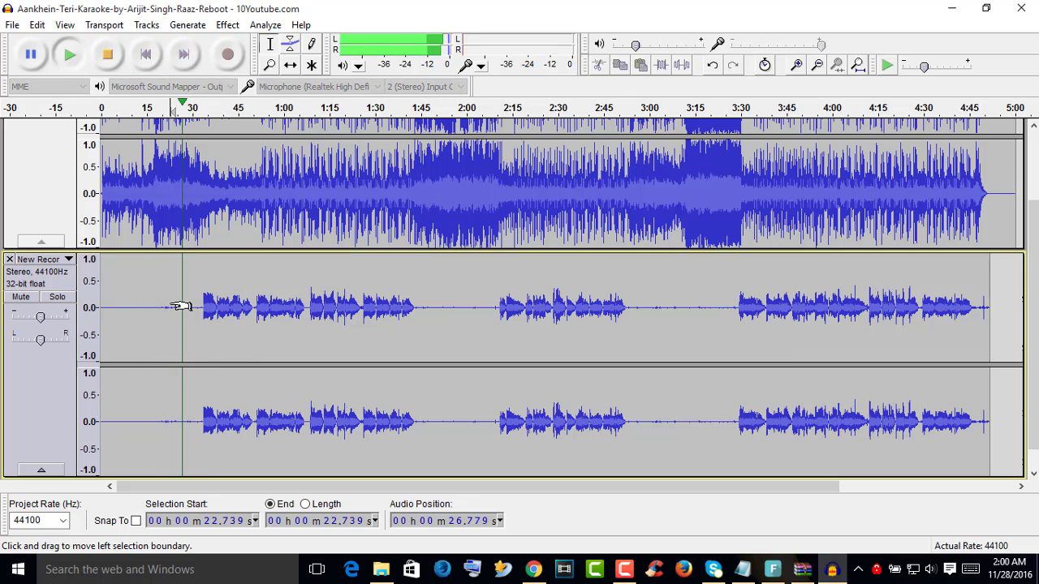
Mark about 34.7 s, stop playback and time-shift the vocal recording about 1.2 s later so its first phrase starts at the mark.
click(206, 271)
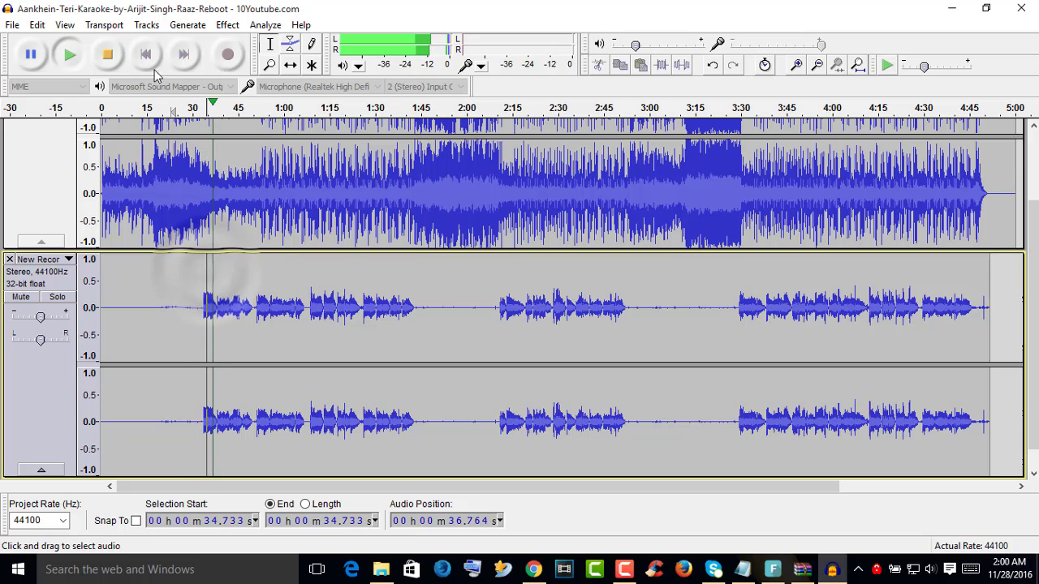
key(space)
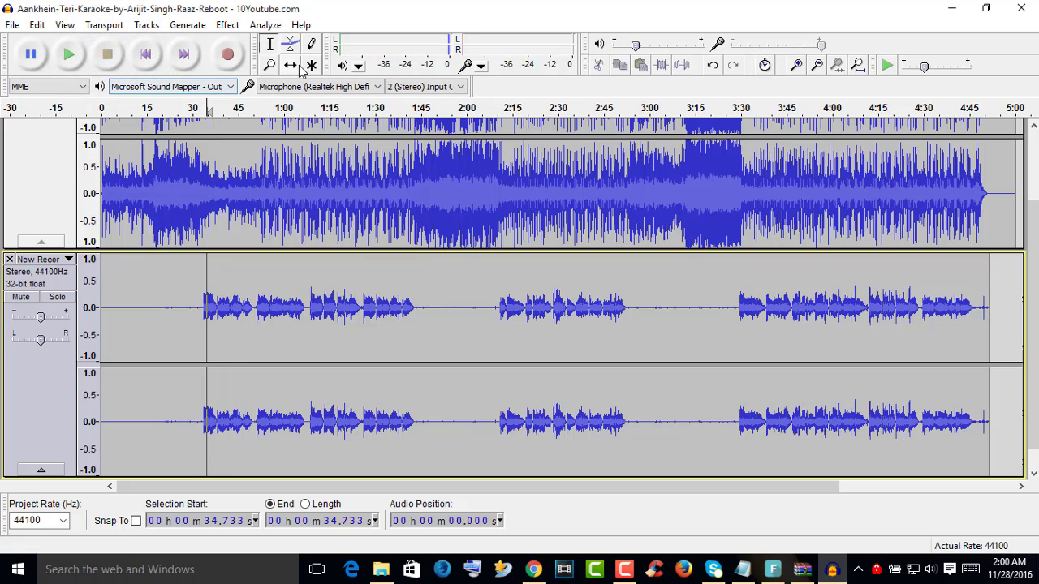
click(290, 65)
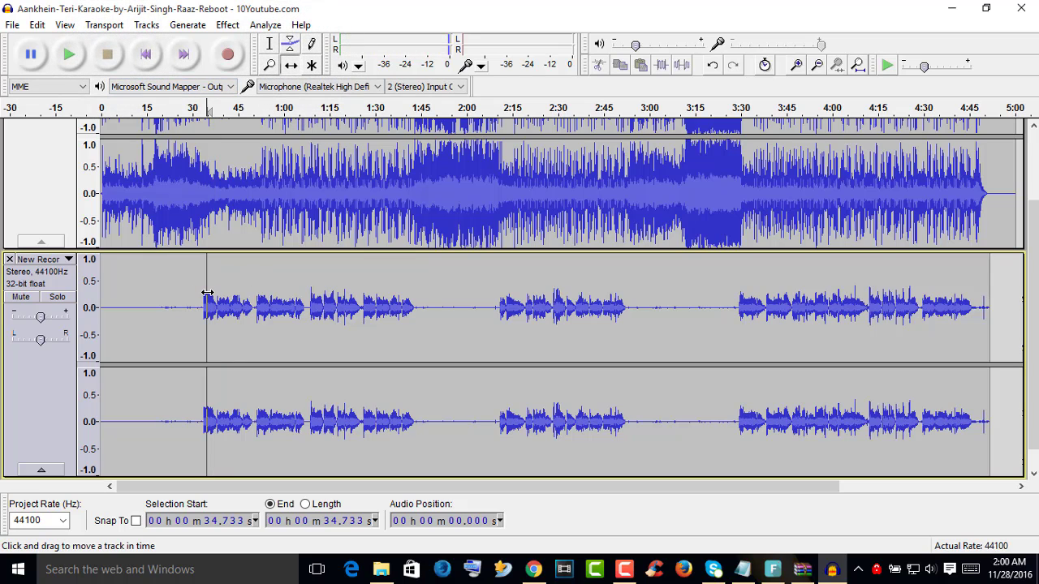
click(208, 292)
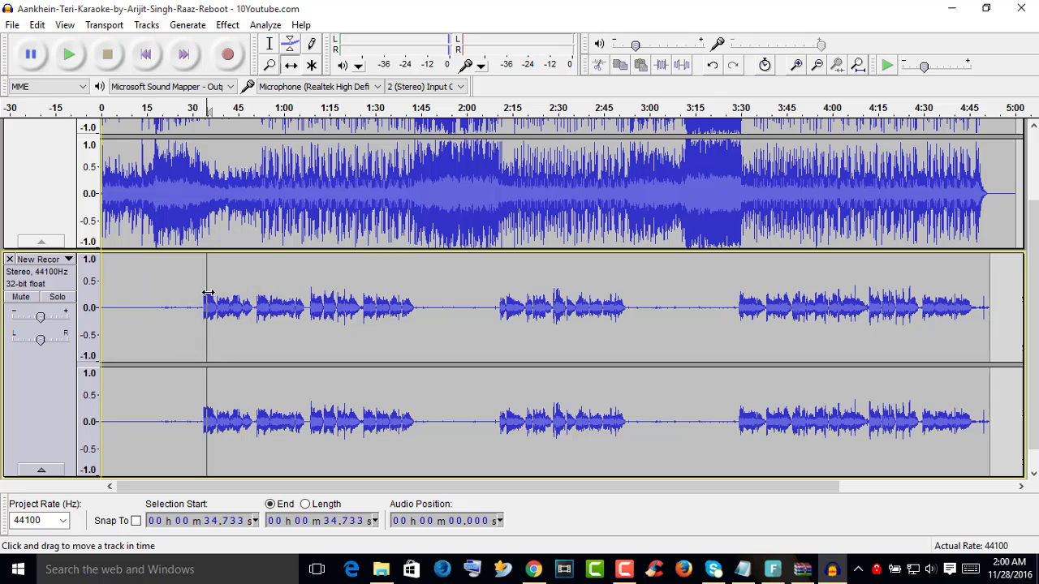
drag(208, 293, 211, 294)
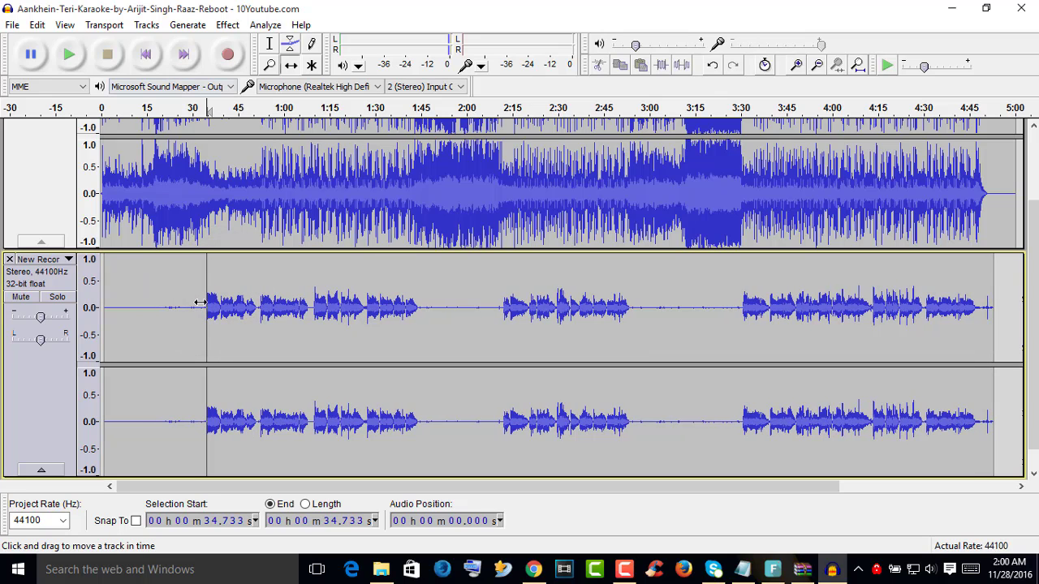
Return to the Selection tool, play the shifted mix from about 28.5 s to check the vocal timing, and stop playback.
click(269, 43)
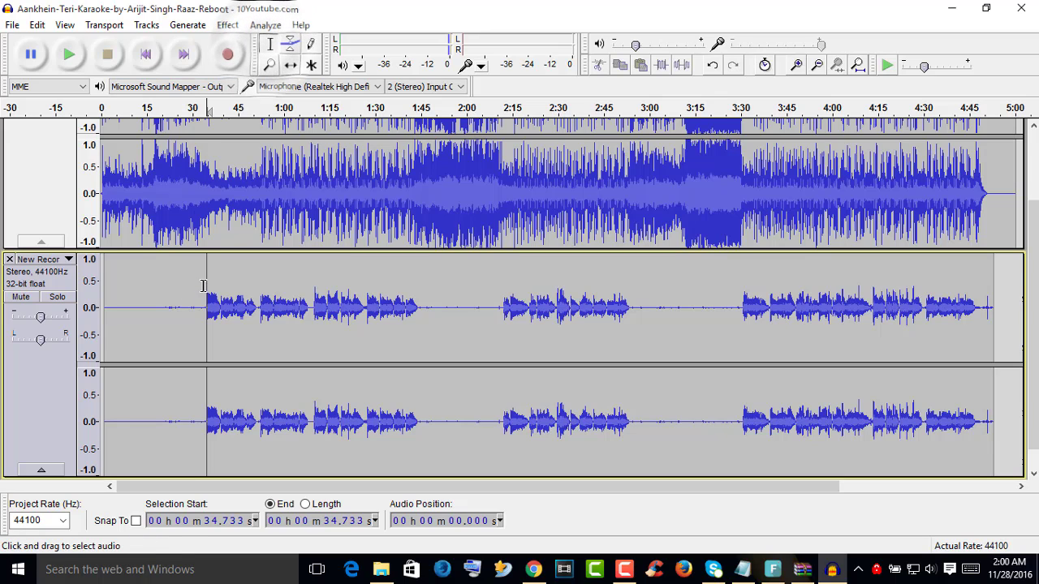
click(191, 284)
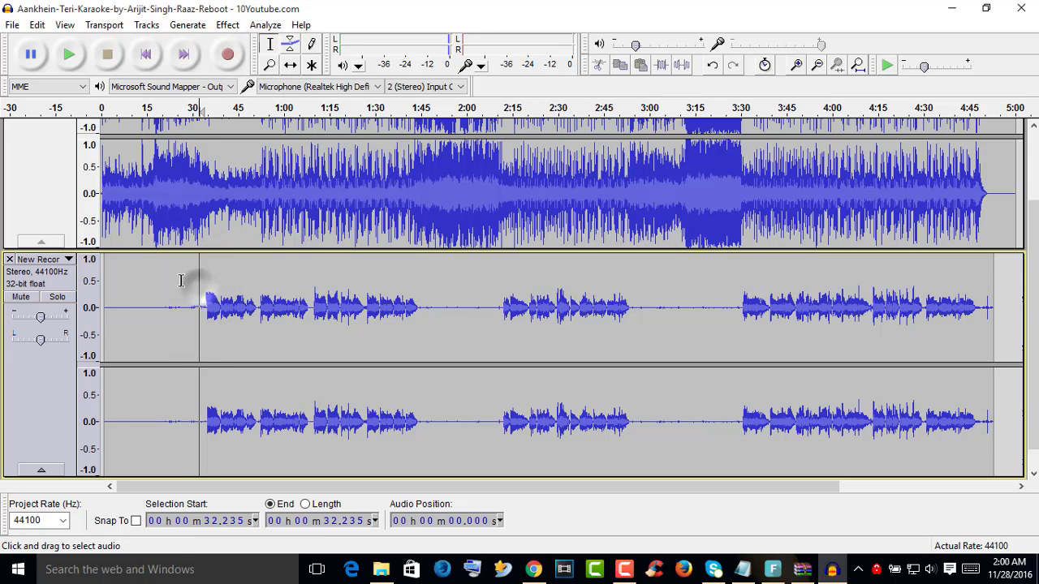
click(182, 279)
click(189, 288)
key(space)
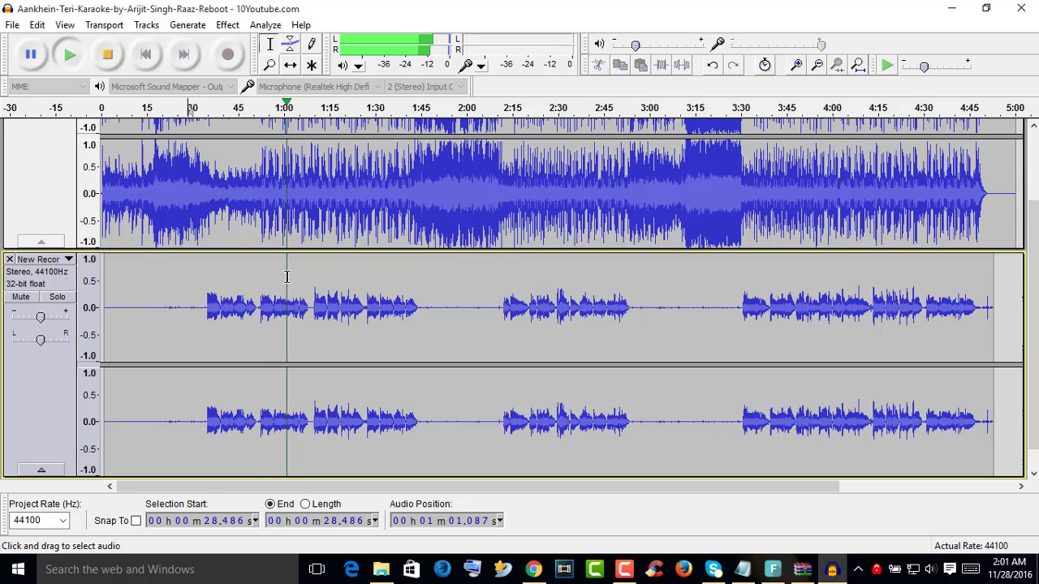
click(114, 61)
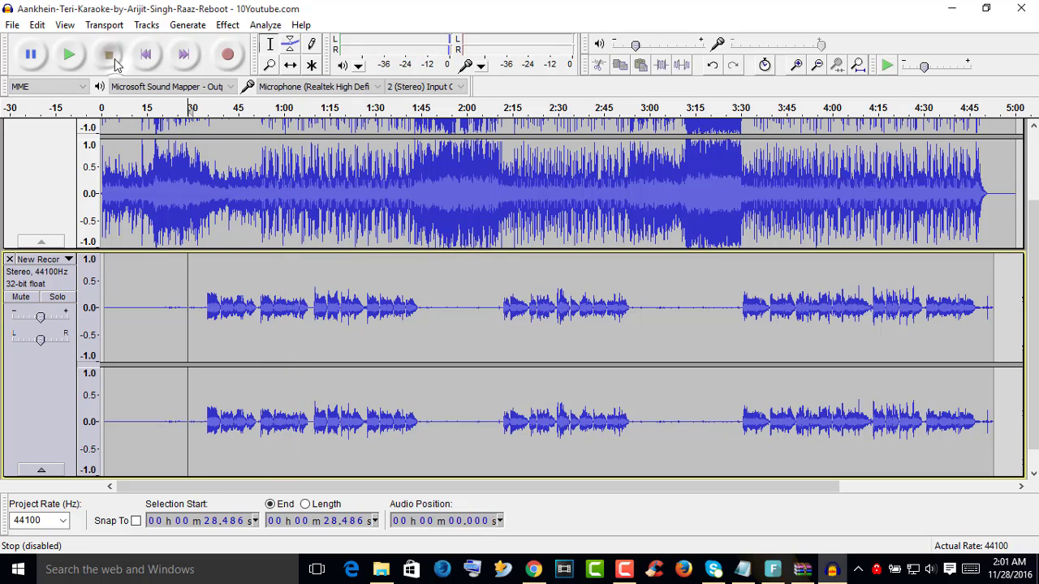
Apply the Echo effect with a delay time of 0.14 seconds to the entire vocal recording.
click(65, 280)
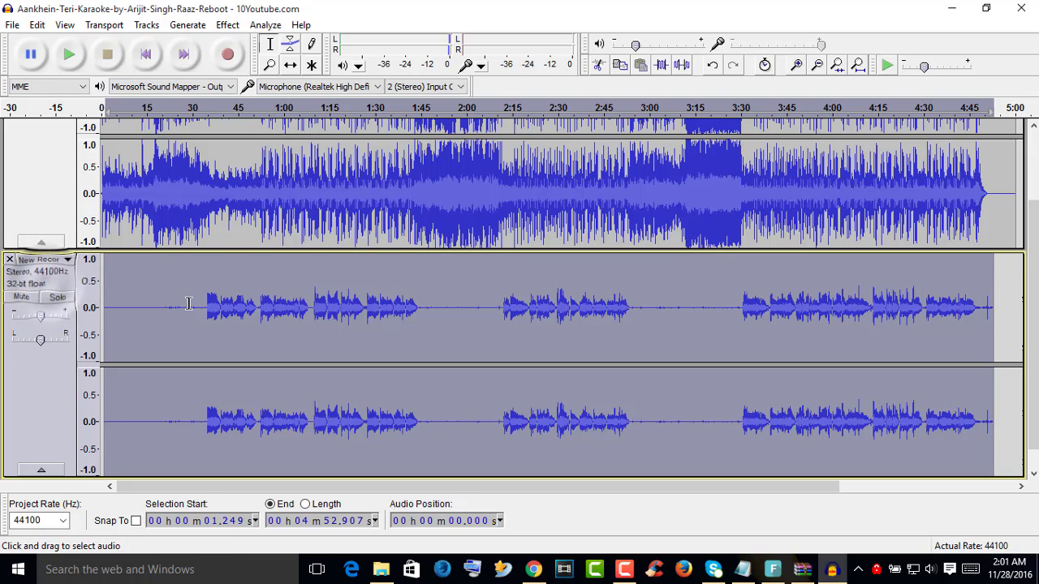
click(235, 25)
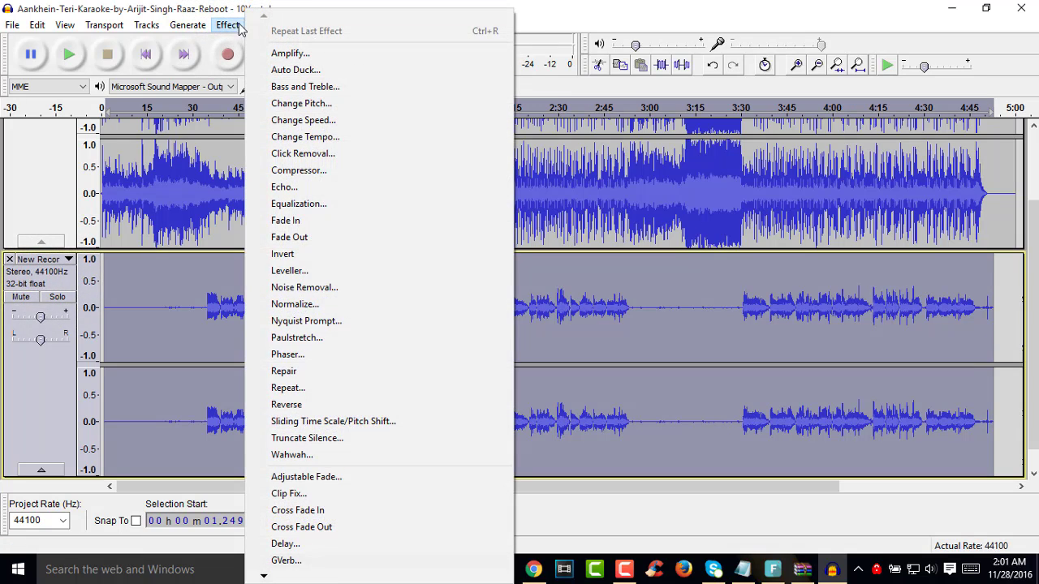
click(308, 190)
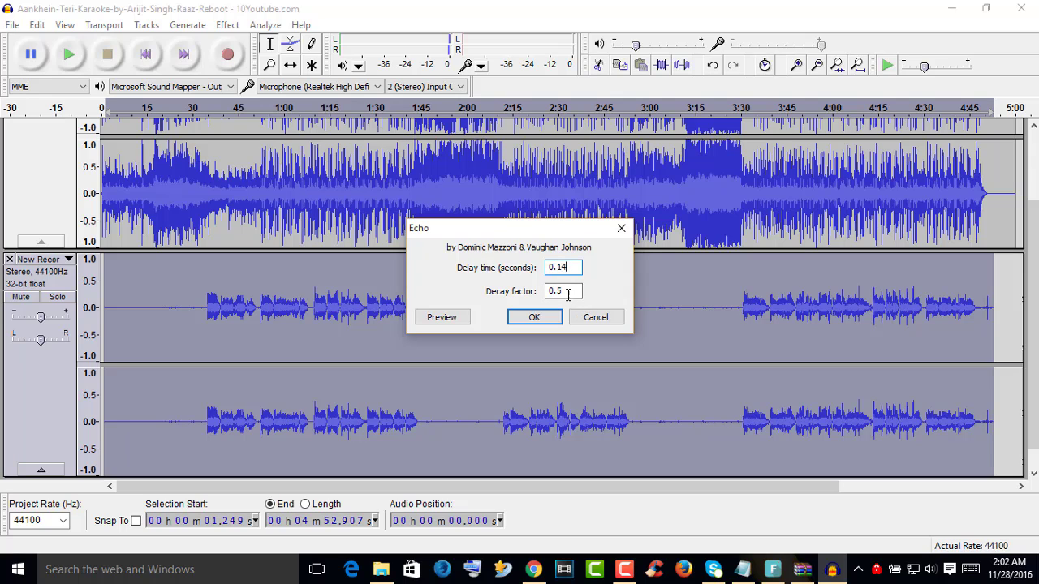
double_click(563, 291)
text(0.14)
click(560, 291)
key(BackSpace)
click(560, 290)
click(525, 319)
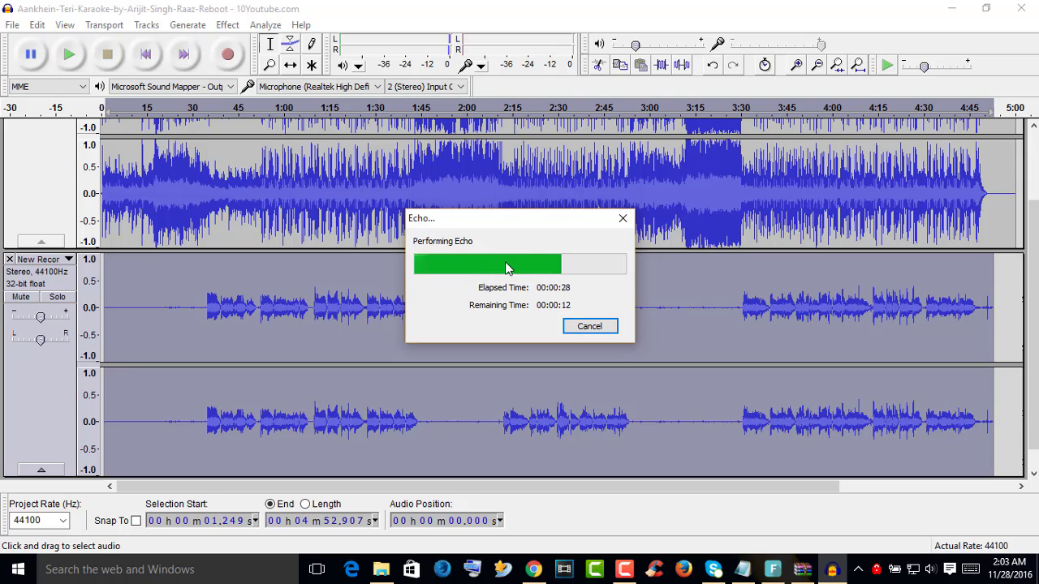
mouse_move(492, 228)
mouse_down()
mouse_move(528, 232)
mouse_move(494, 228)
mouse_move(490, 241)
mouse_move(505, 241)
mouse_move(480, 234)
mouse_up()
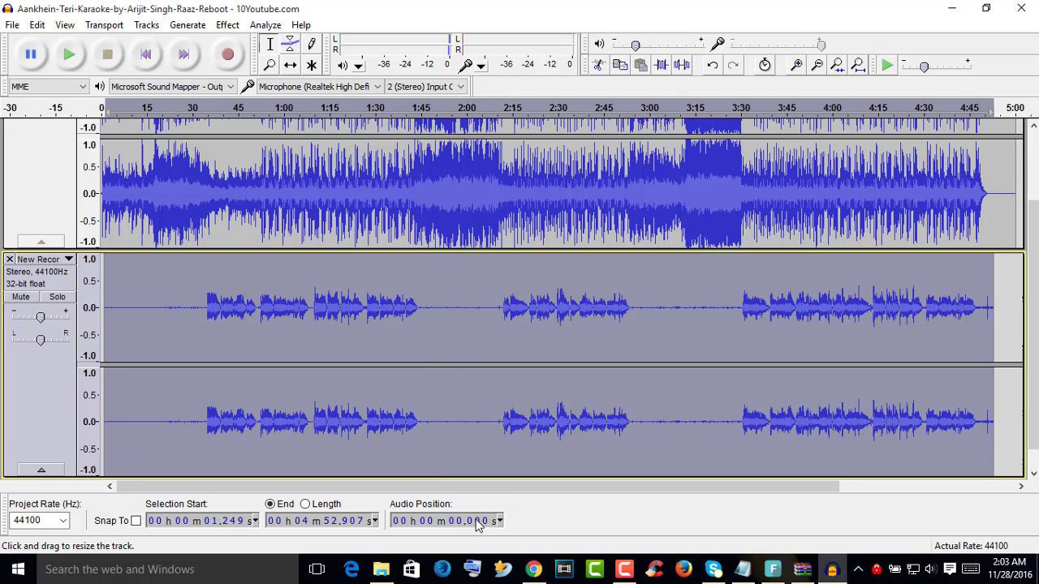
Play the mix from about 29.5 s to check the echo on the vocals, and stop playback.
click(190, 305)
key(space)
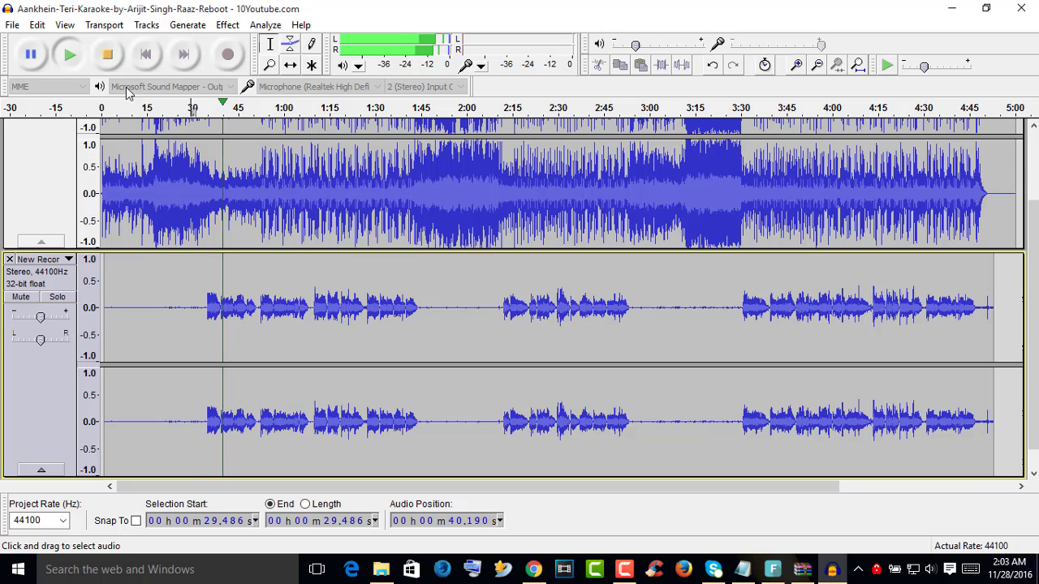
click(107, 54)
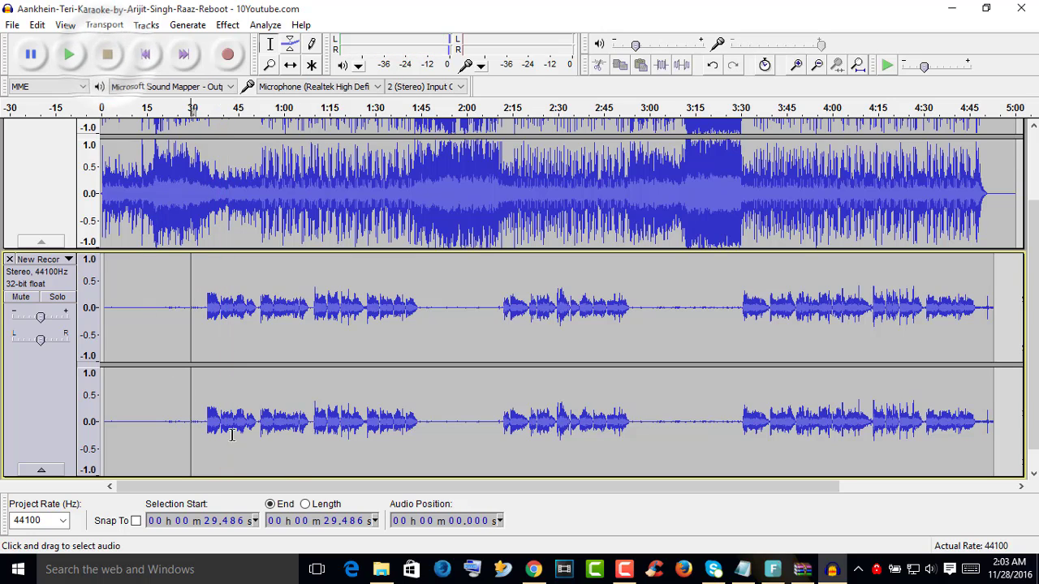
click(104, 308)
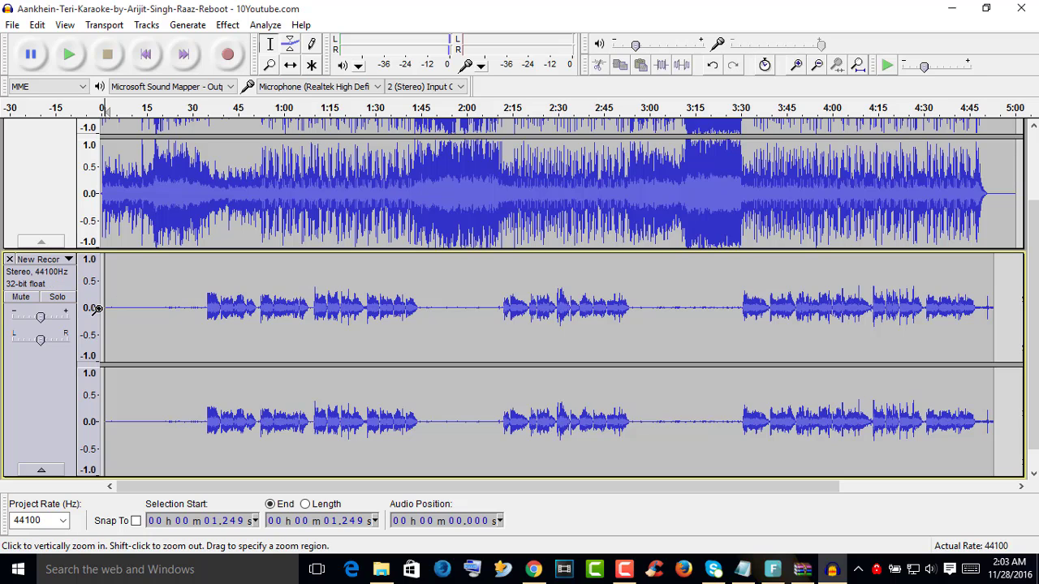
click(29, 283)
click(228, 25)
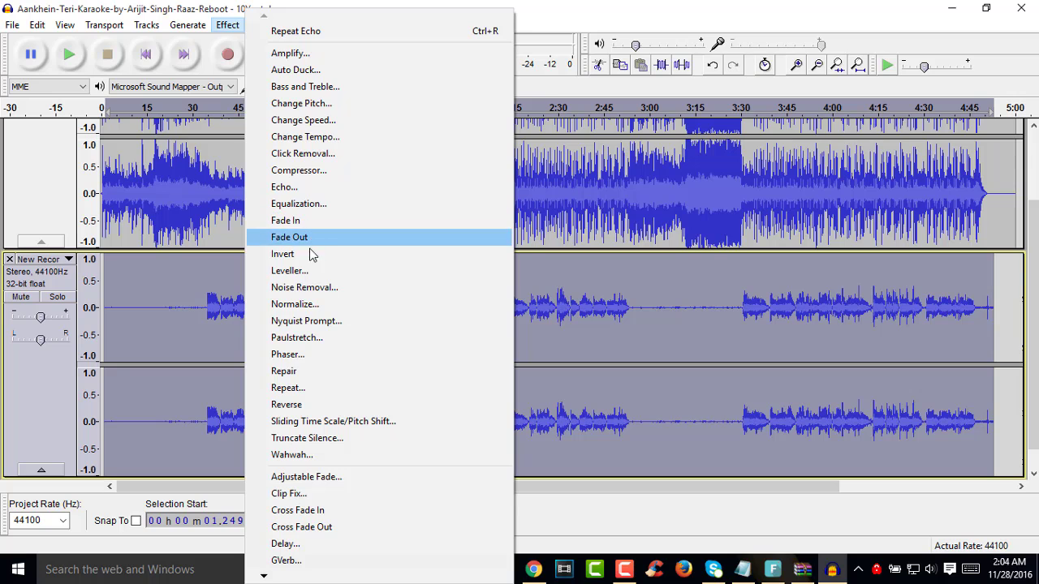
click(304, 287)
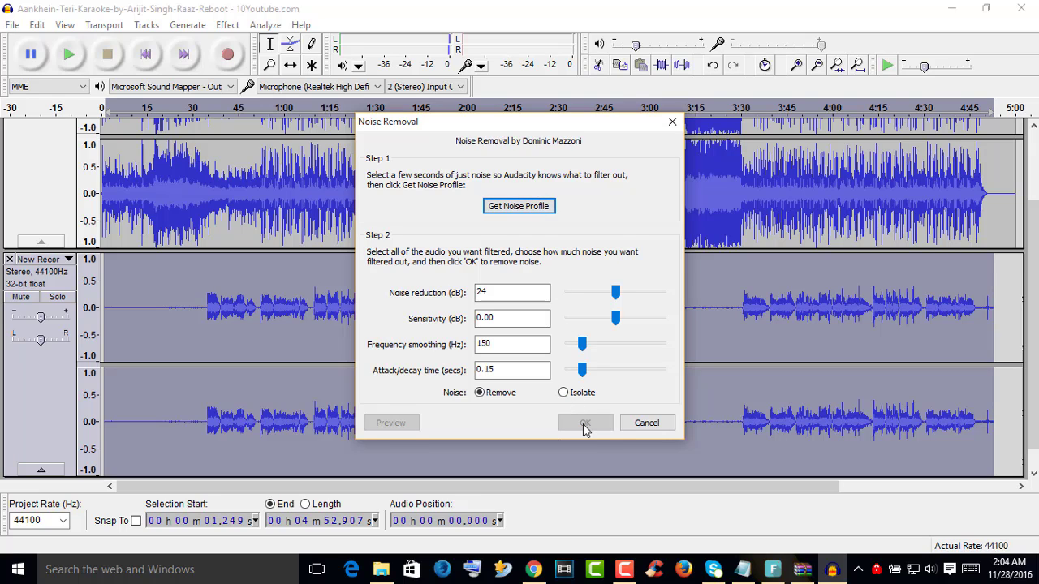
click(673, 123)
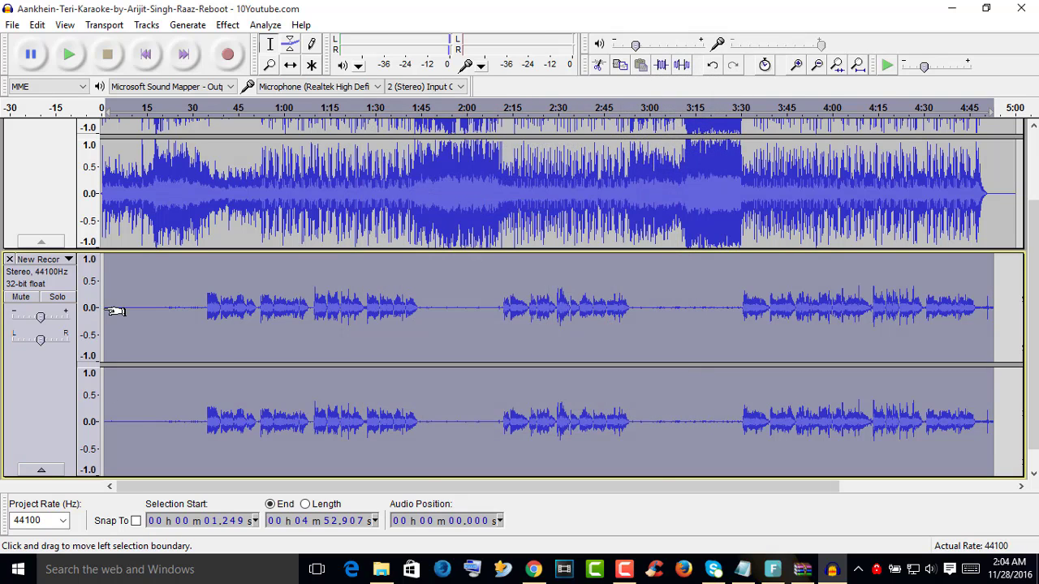
Silence the vocal recording before its first phrase, from about 1.2 s to 34.7 s.
click(172, 290)
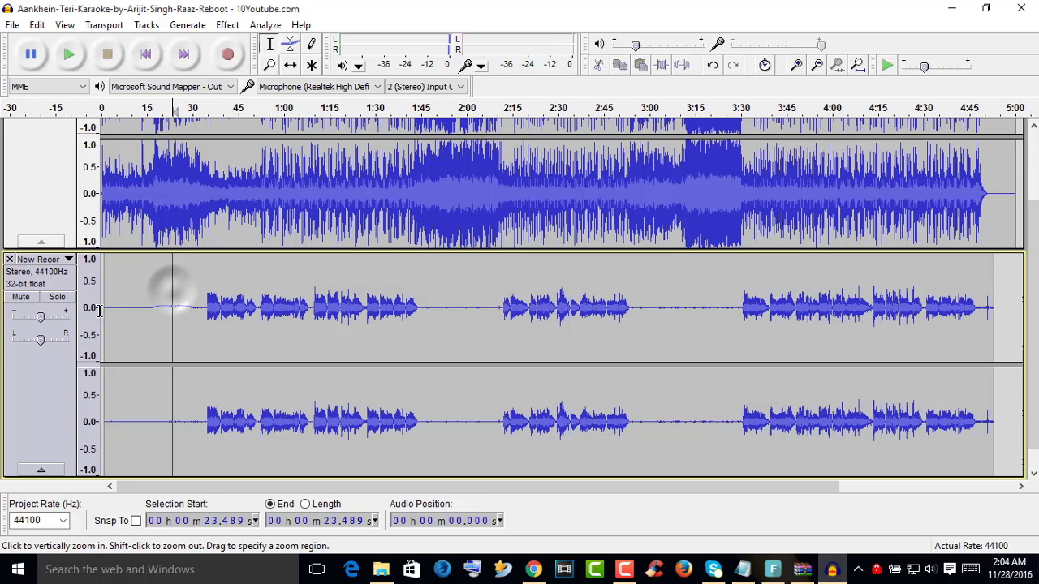
drag(105, 310, 206, 317)
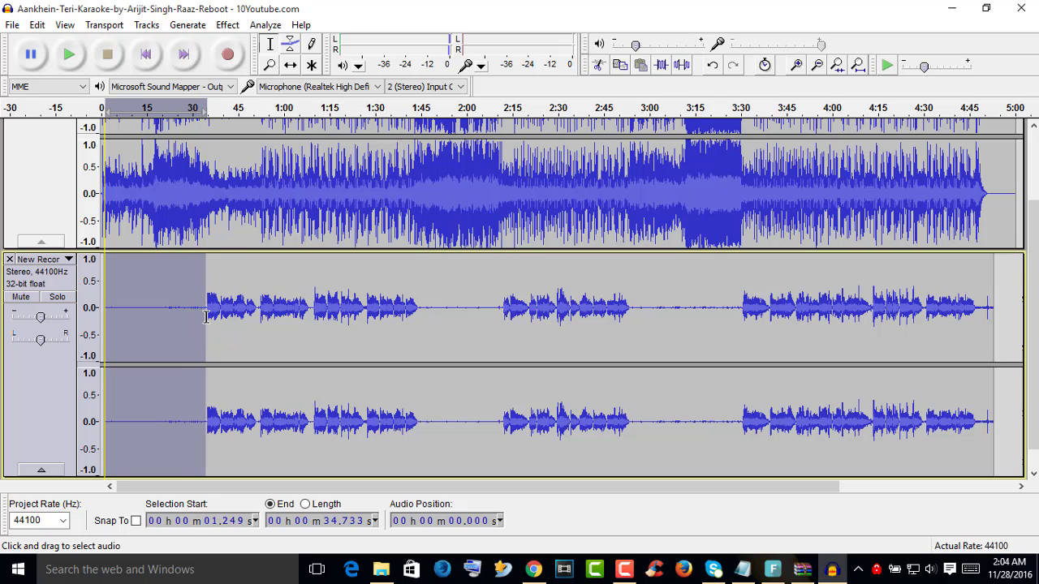
click(683, 67)
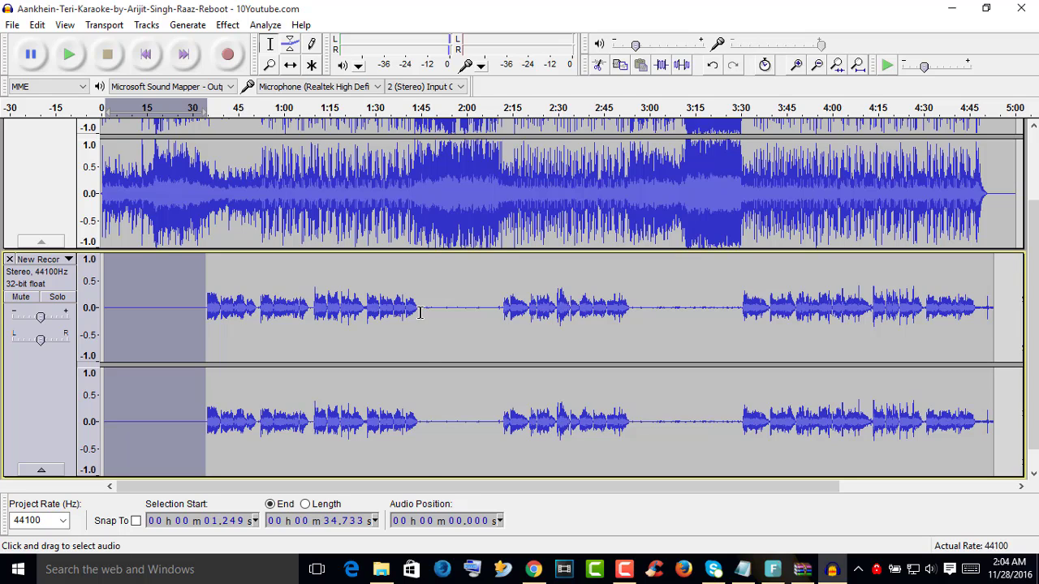
Silence the vocal recording's gaps at about 1:45–2:12 and 2:54–3:30, and its tail from about 4:47 to the end.
drag(420, 313, 503, 316)
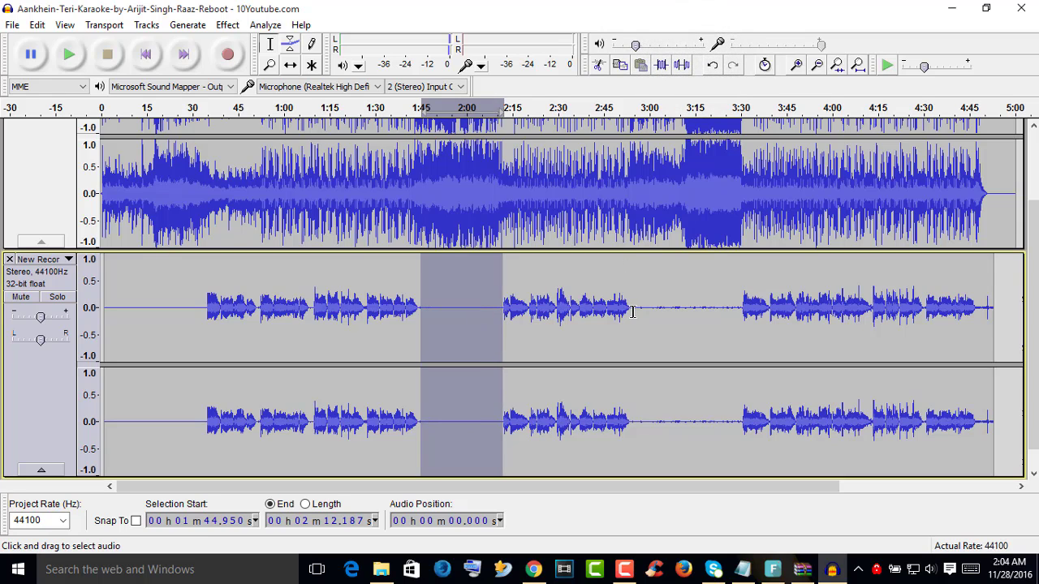
drag(630, 314, 741, 337)
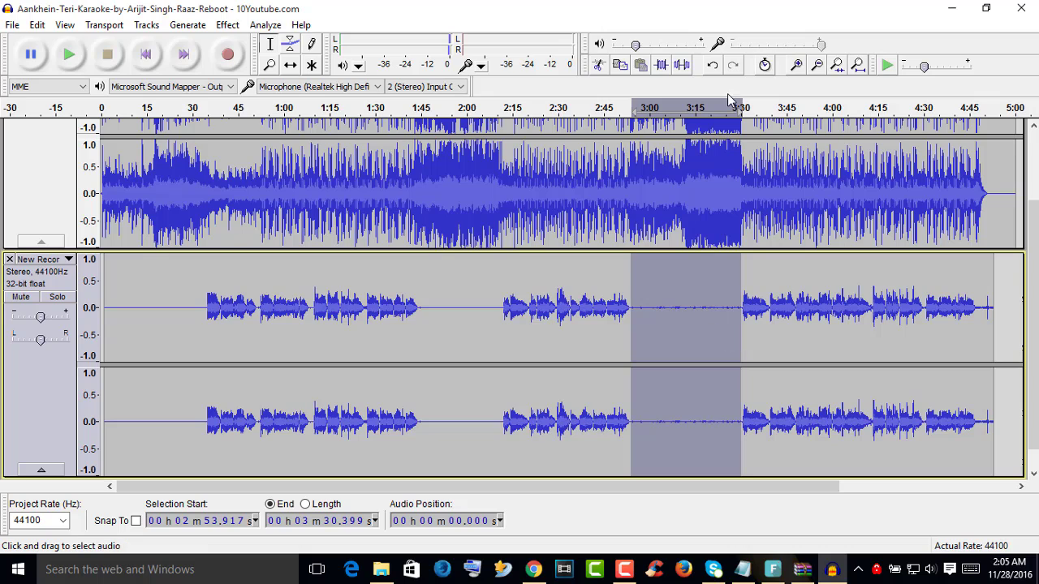
click(682, 65)
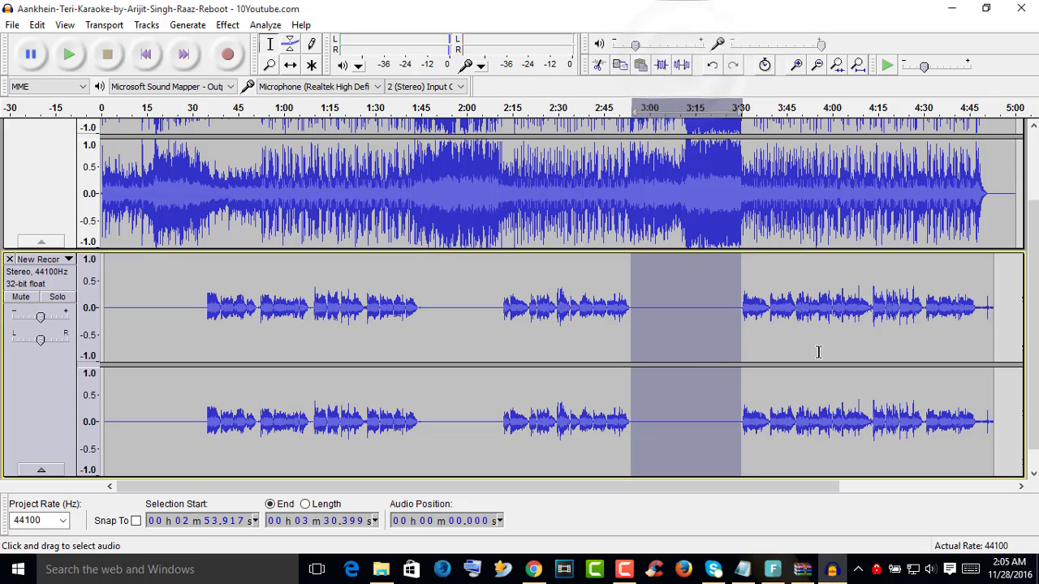
drag(998, 313, 976, 311)
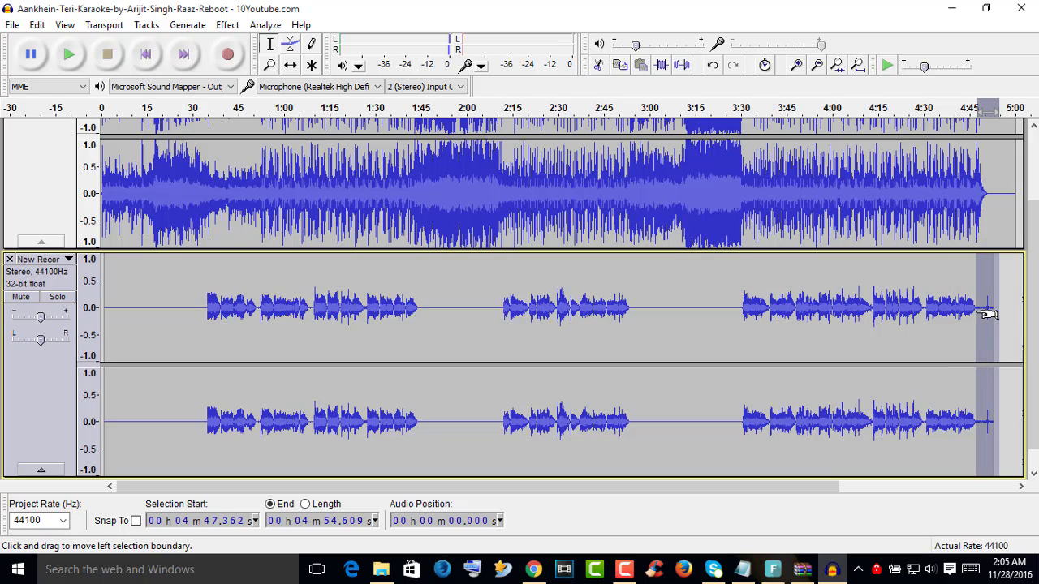
click(684, 67)
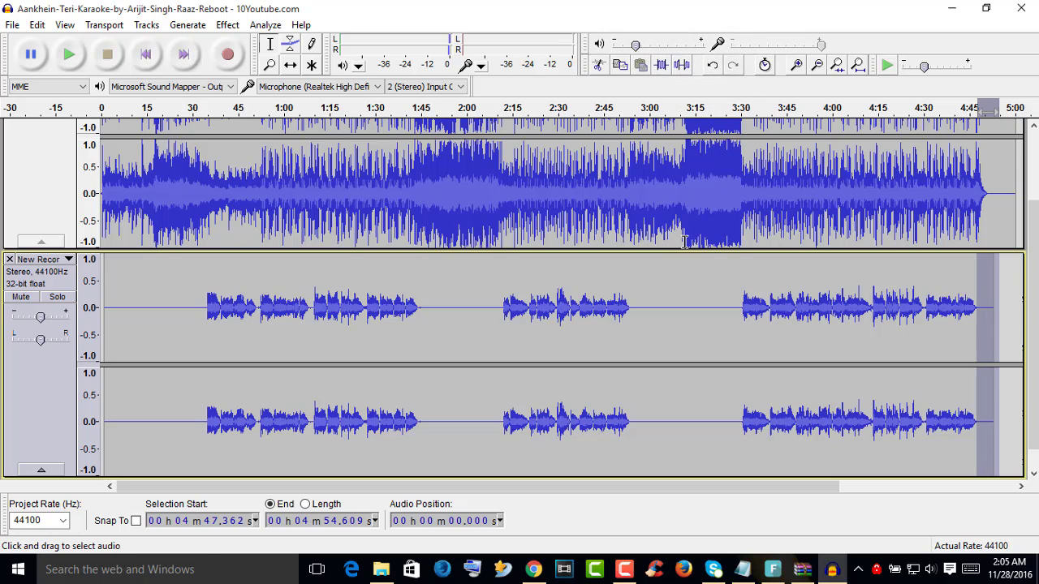
click(34, 277)
click(199, 305)
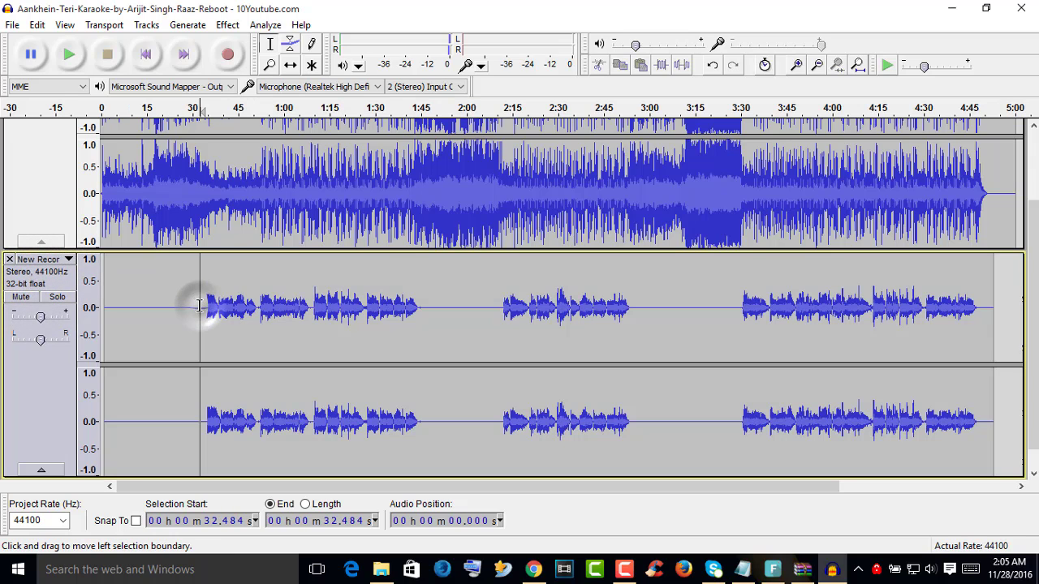
click(49, 282)
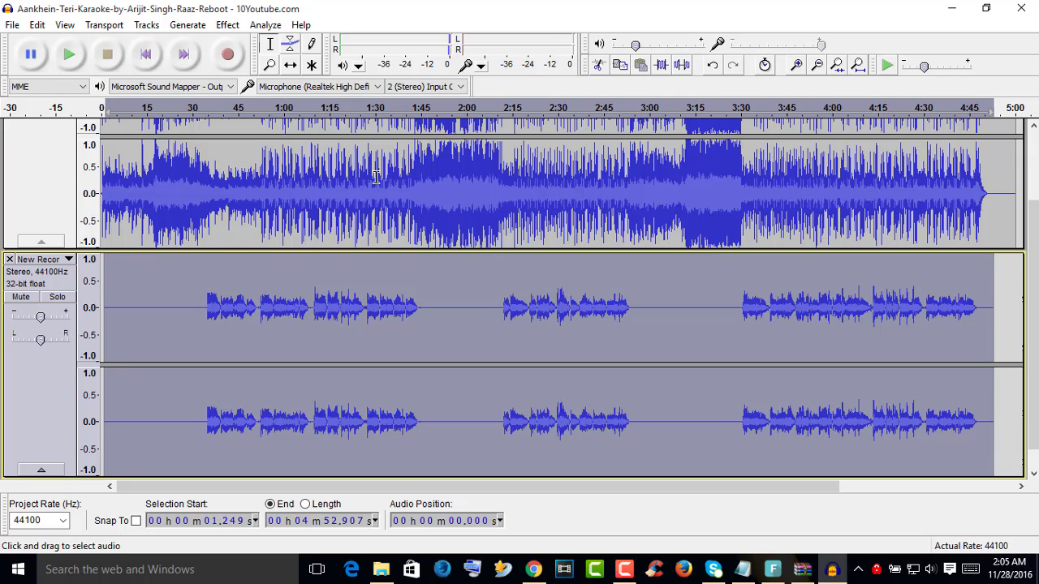
click(227, 201)
scroll(195, 396, down, 2)
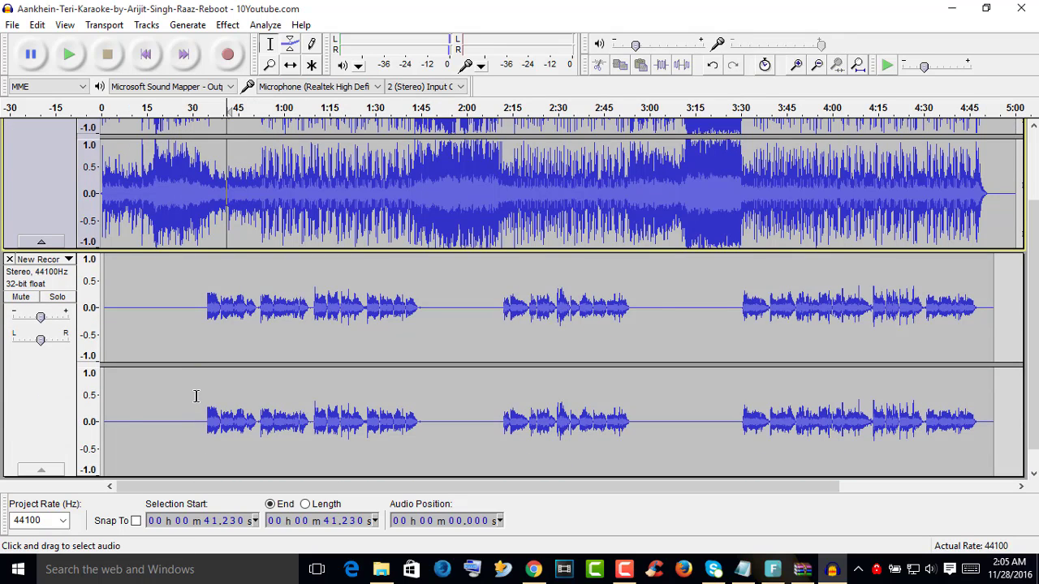
click(193, 312)
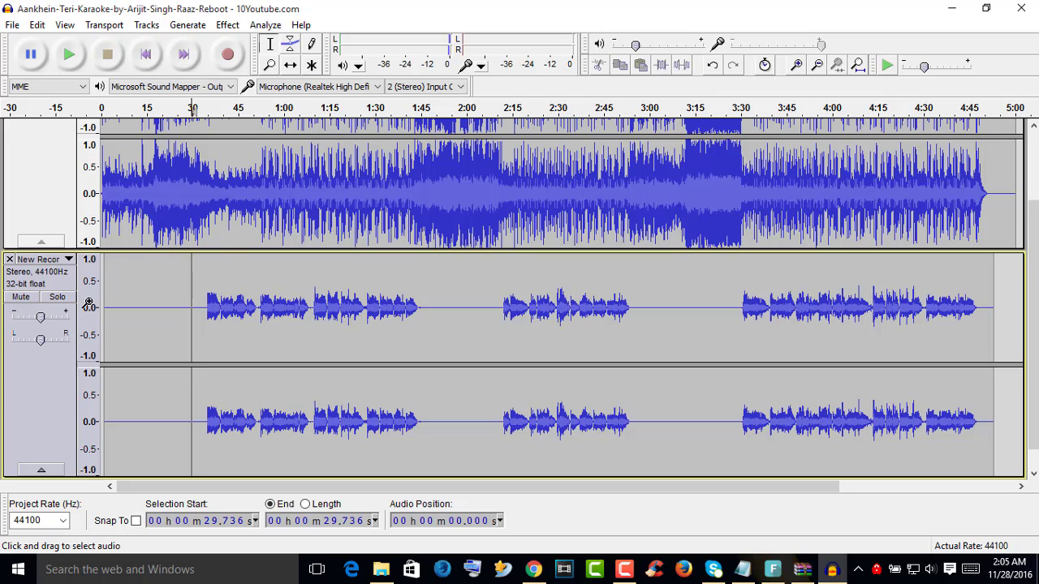
Apply Equalization with the Treble Boost curve to the entire vocal recording.
click(56, 282)
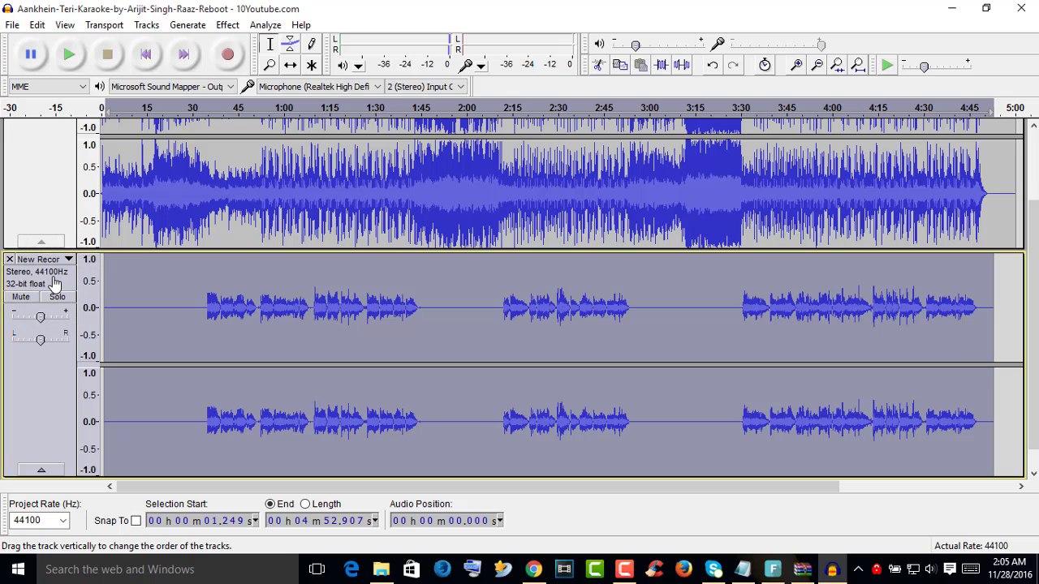
click(228, 27)
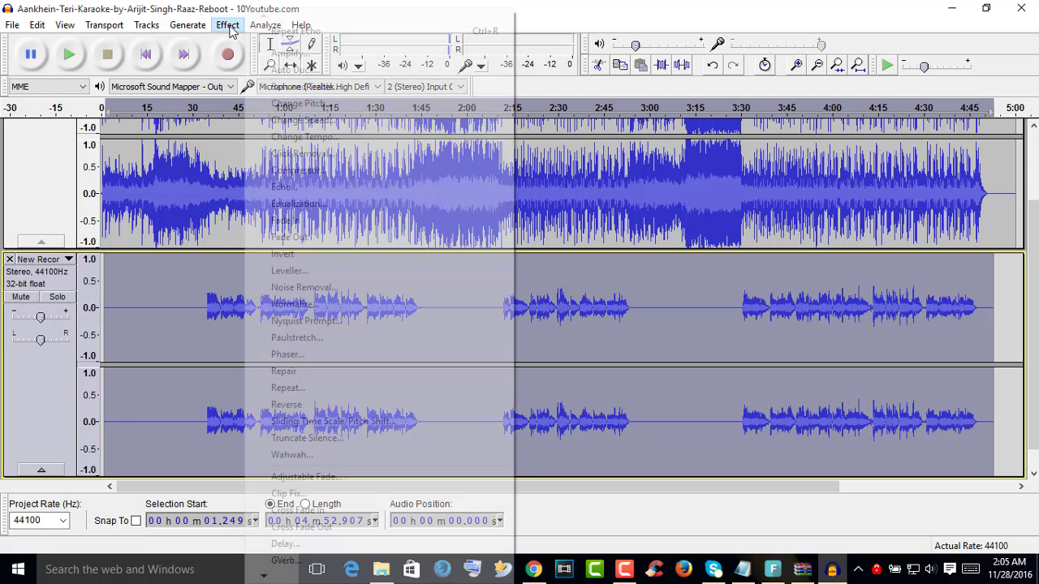
click(311, 210)
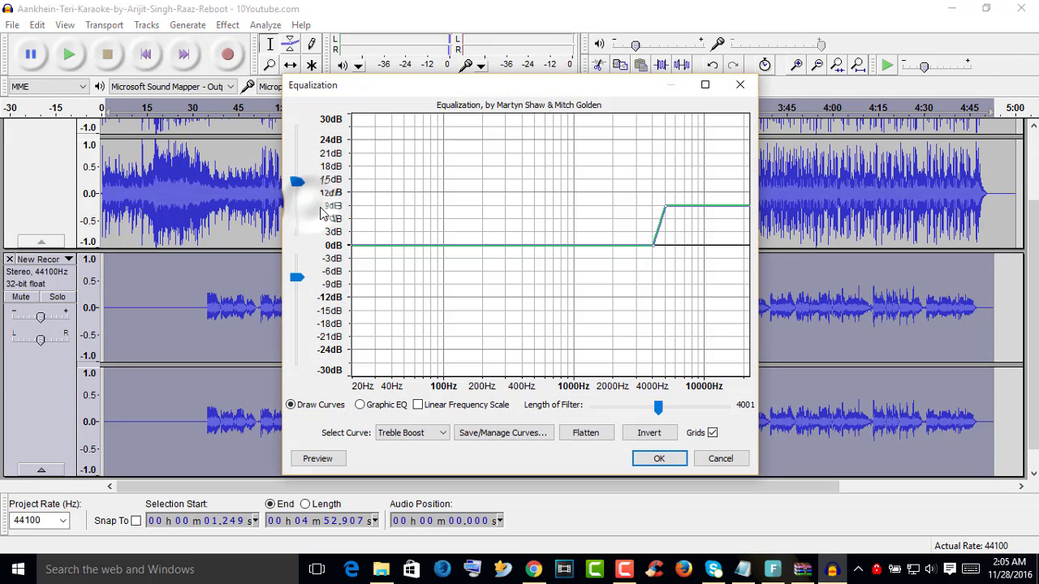
click(421, 434)
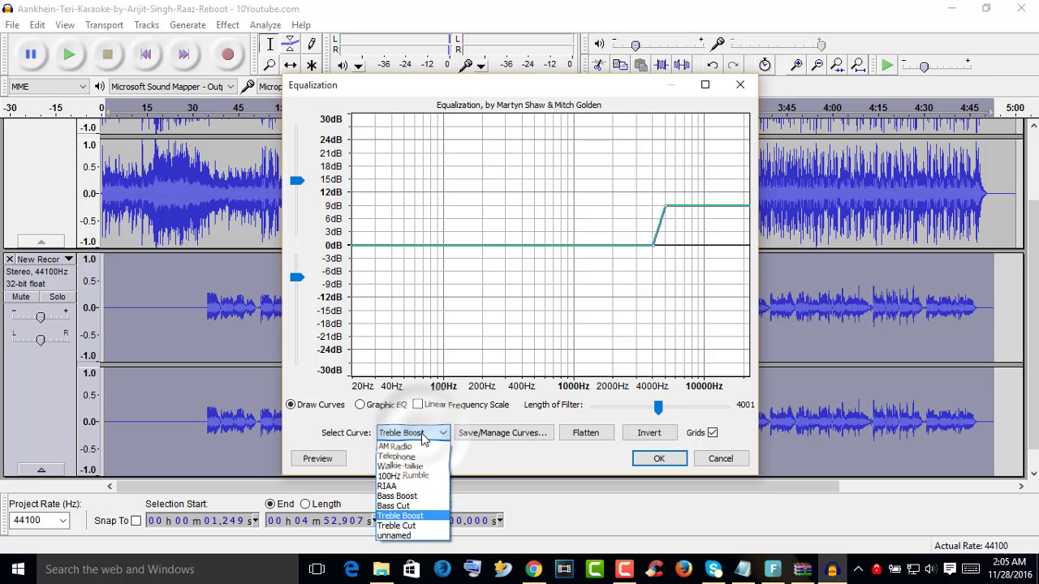
click(407, 518)
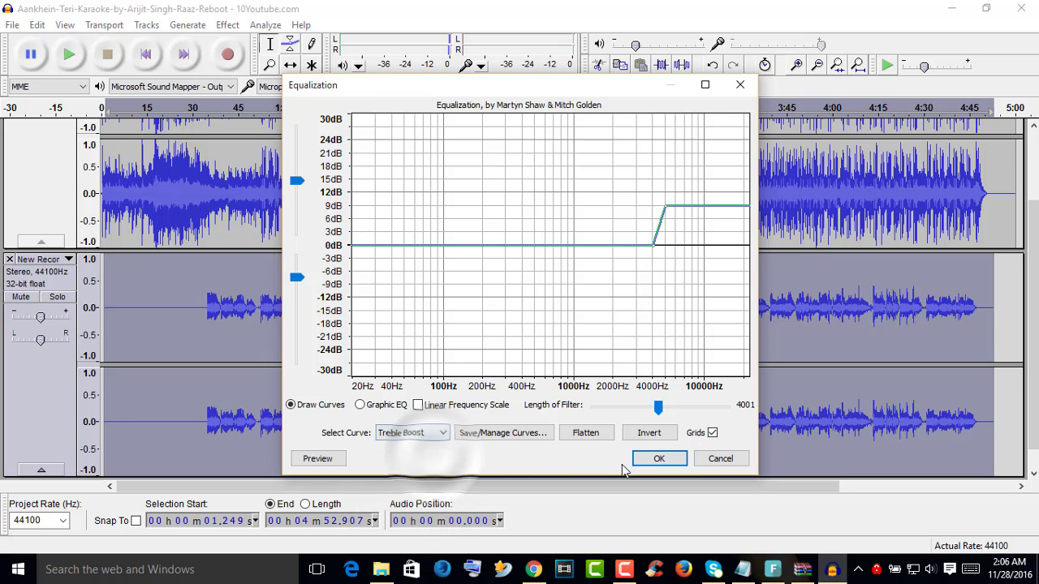
click(658, 460)
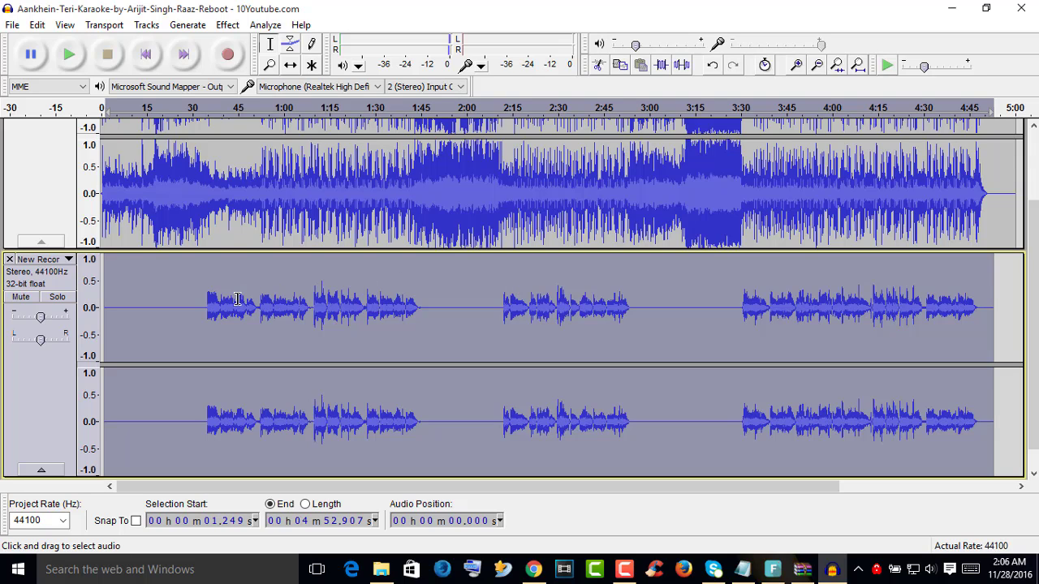
Play the equalized mix from about 31.2 s, raise the playback volume slightly while listening, and stop playback.
click(198, 307)
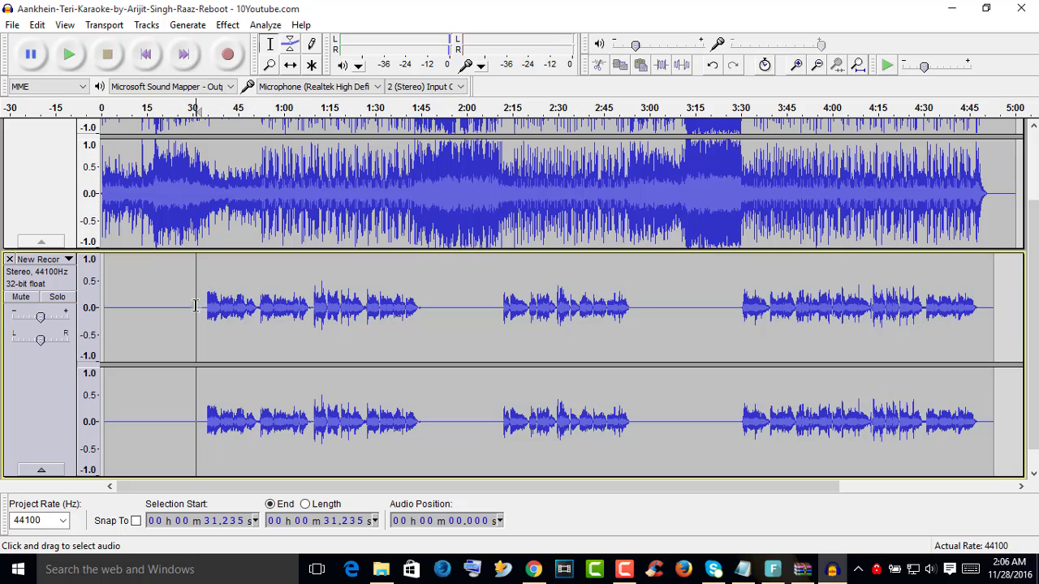
key(space)
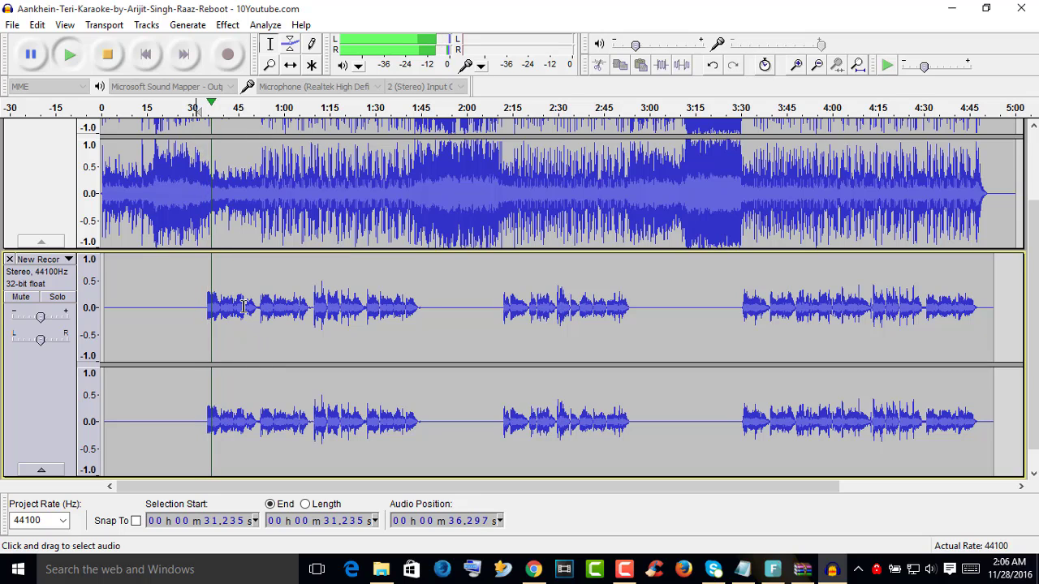
drag(636, 46, 646, 48)
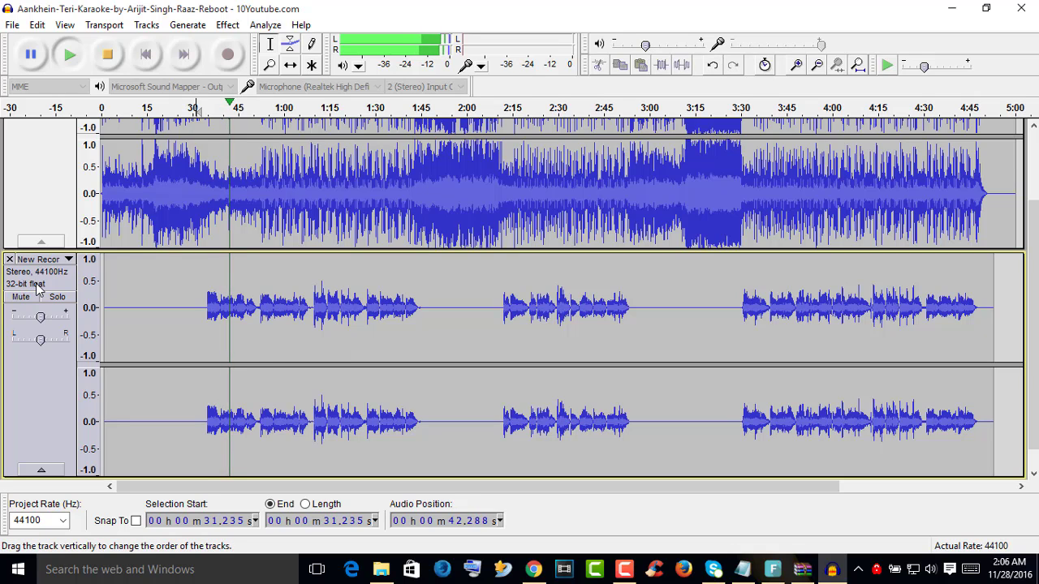
click(107, 55)
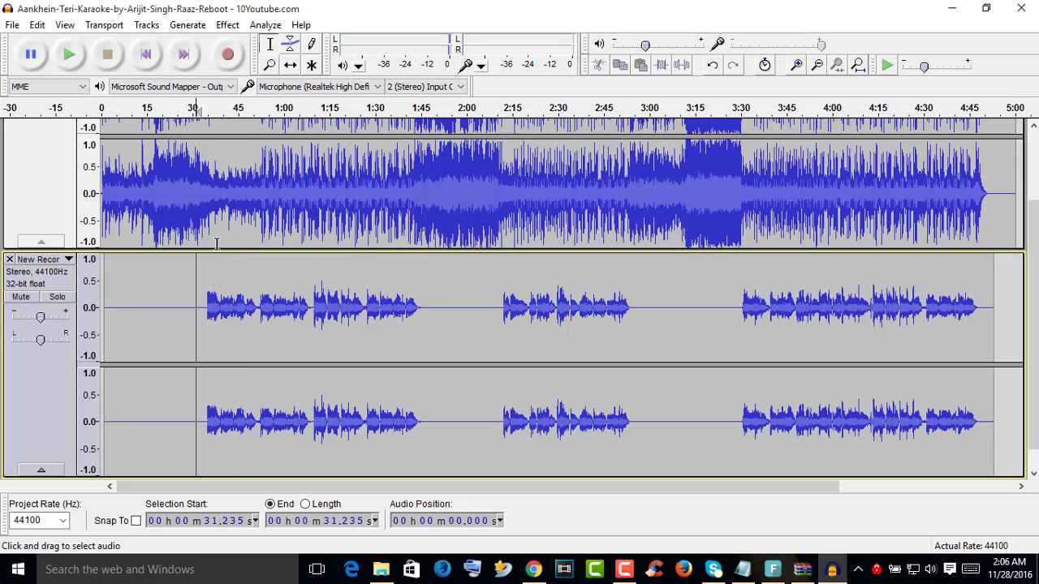
click(64, 26)
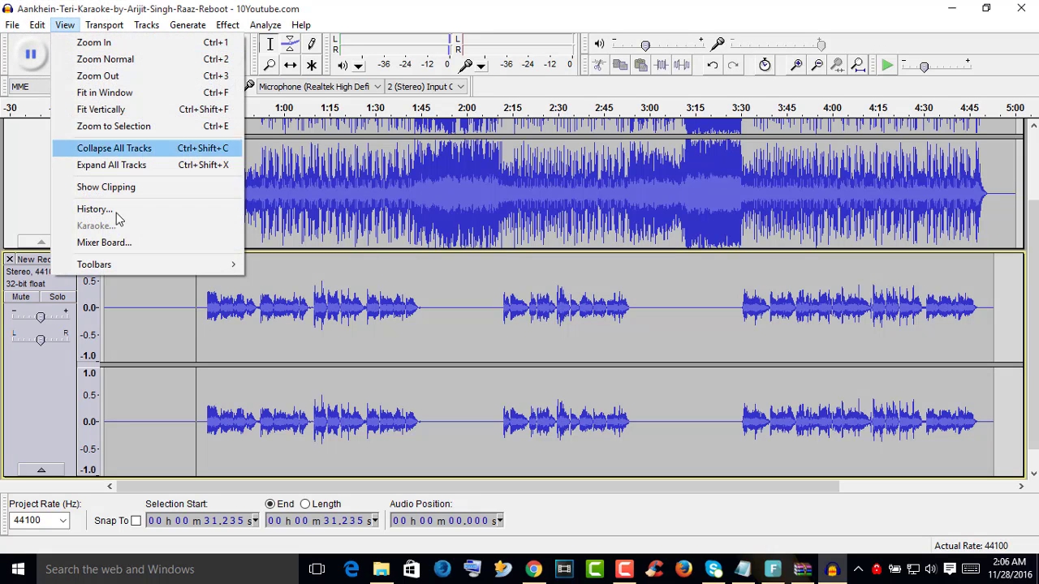
click(287, 11)
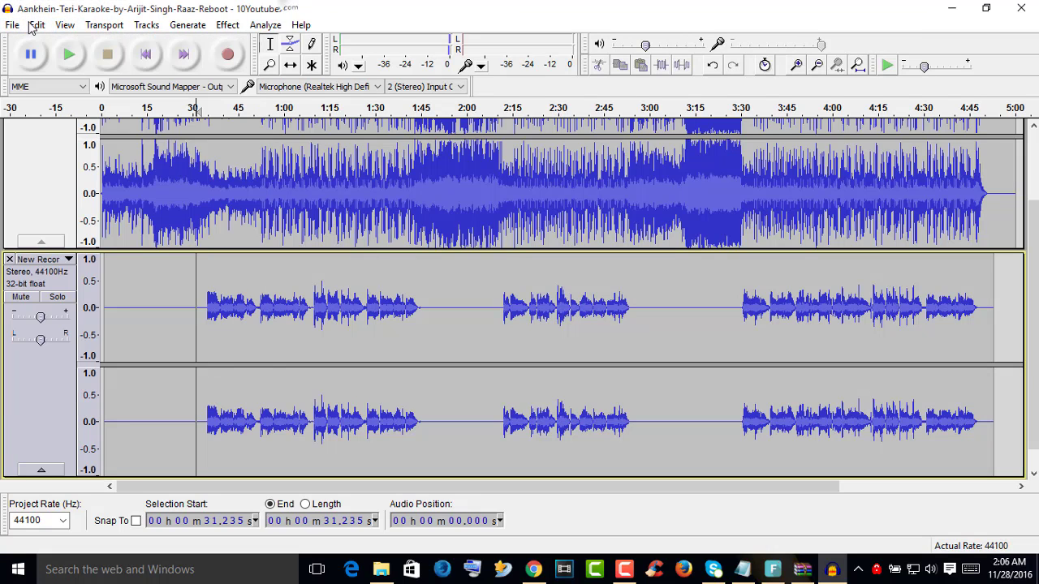
Open the Mixer Board and lower the karaoke track's gain to about -5.3 dB.
click(73, 28)
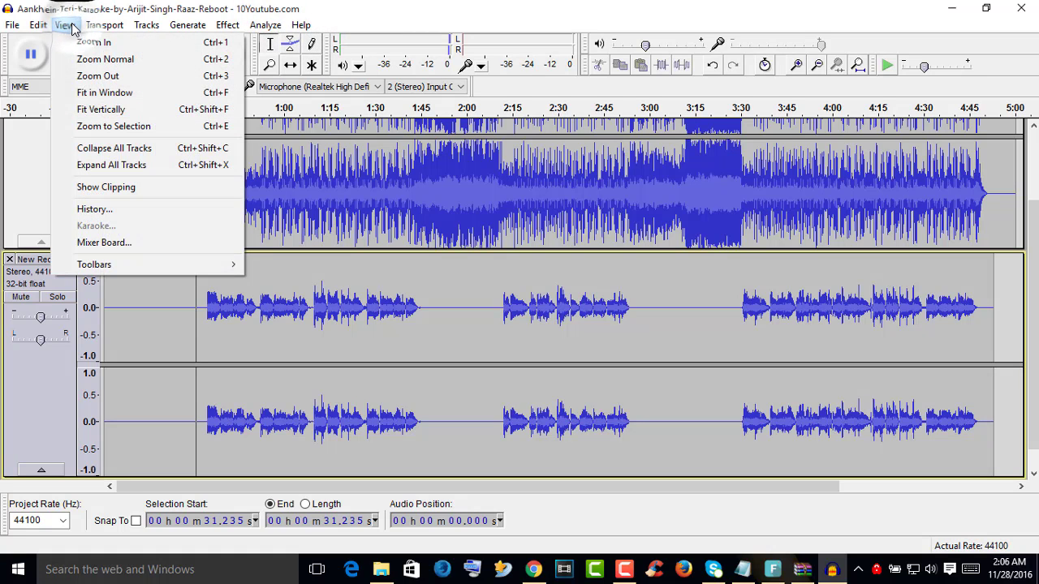
click(20, 279)
click(65, 25)
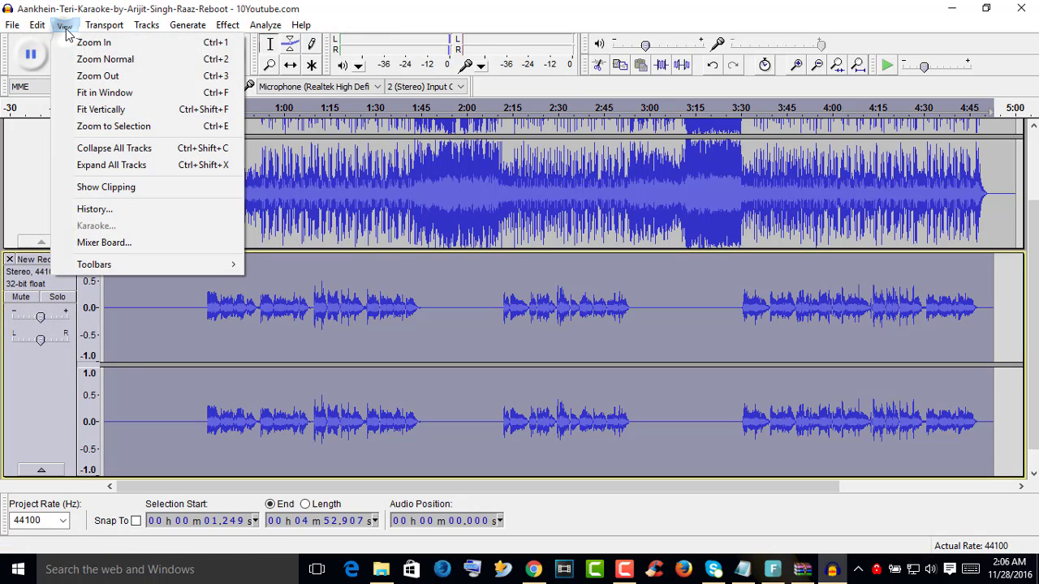
click(119, 245)
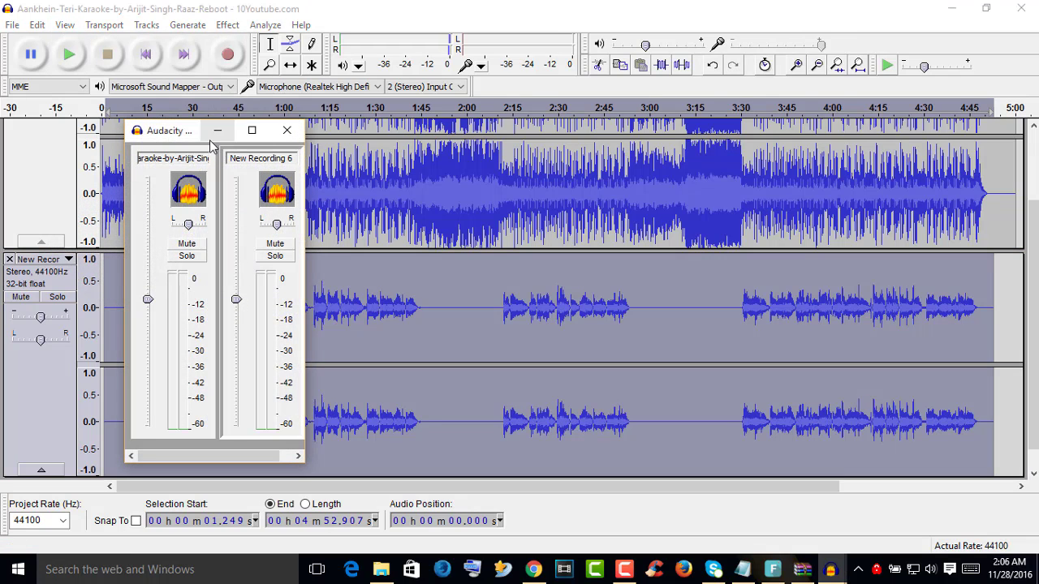
drag(180, 133, 276, 138)
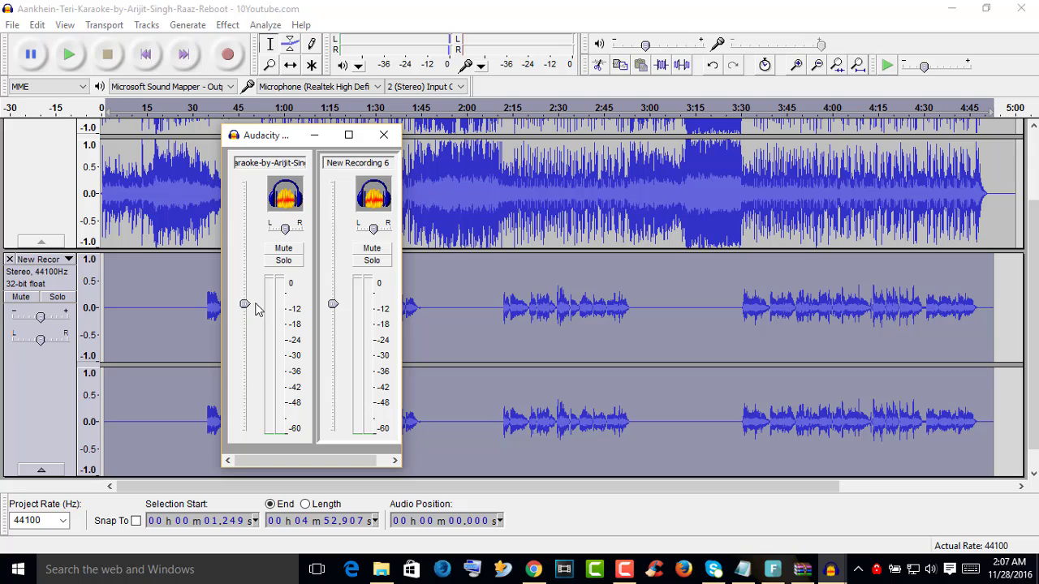
drag(245, 306, 248, 326)
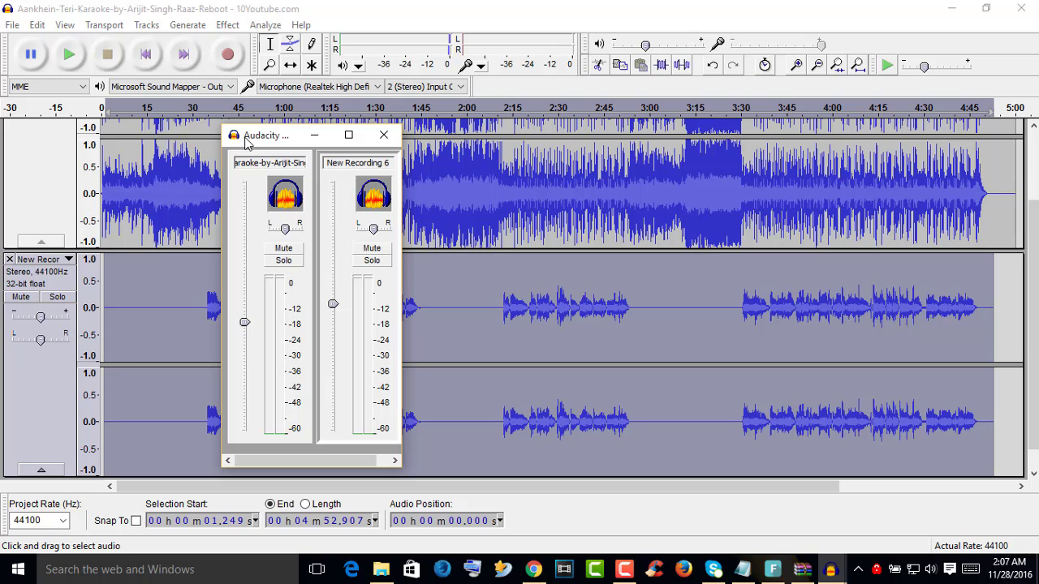
Play the mix from about 31.2 s, watch the track levels in the Mixer Board, and lower the playback volume slightly.
click(28, 173)
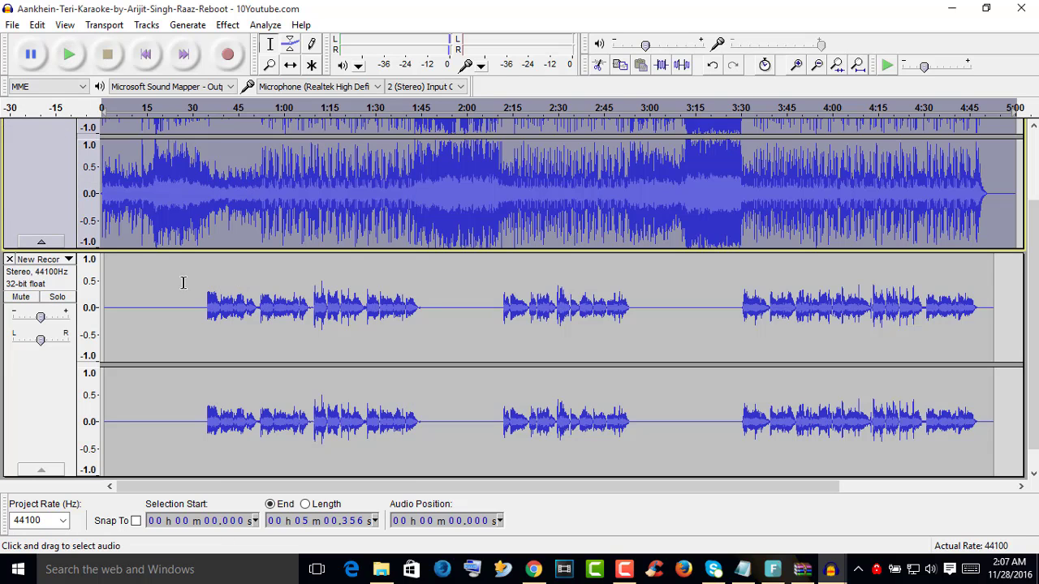
click(195, 294)
click(69, 54)
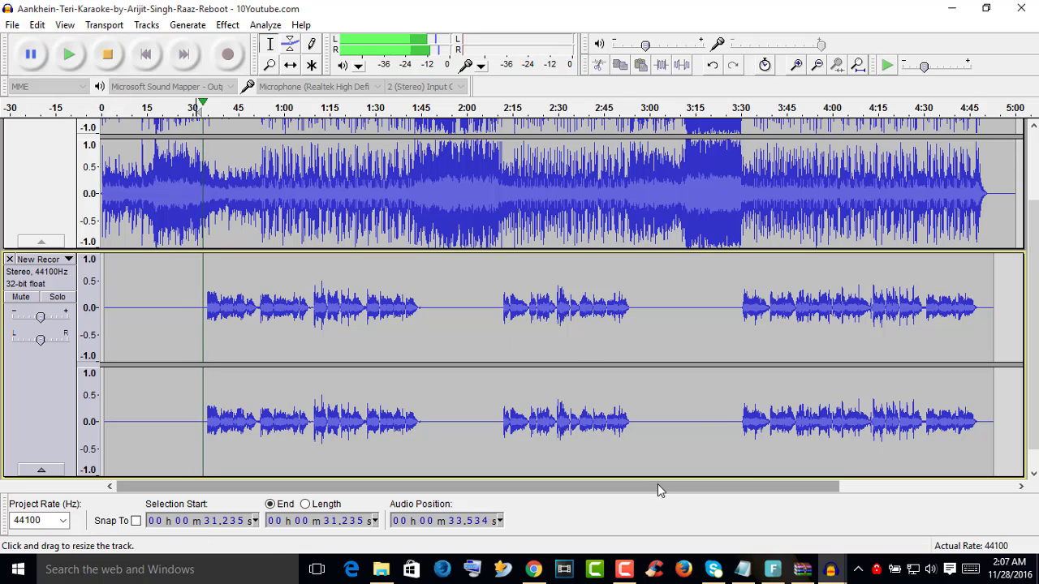
mouse_move(830, 572)
mouse_move(907, 504)
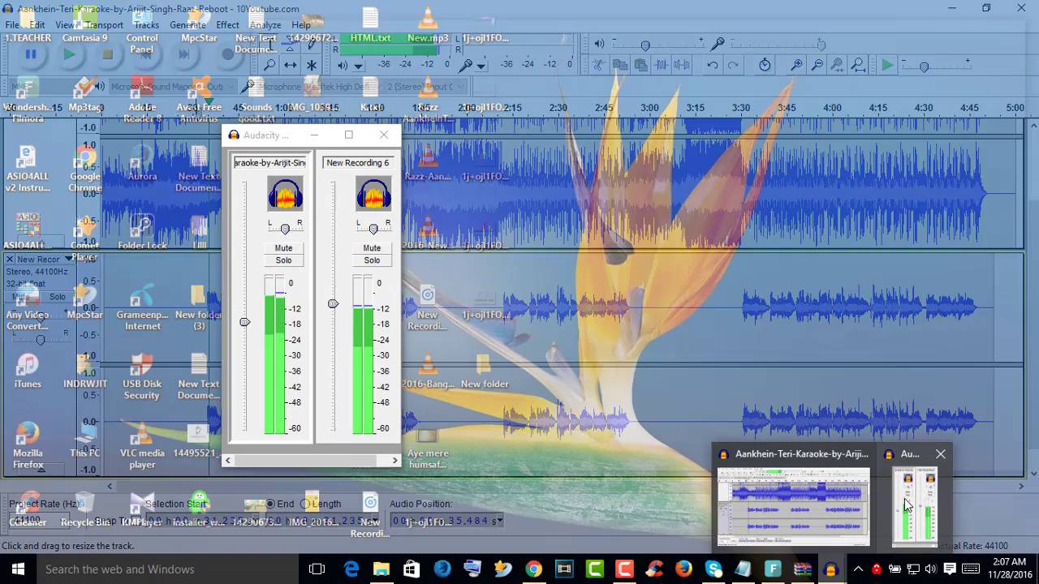
click(907, 504)
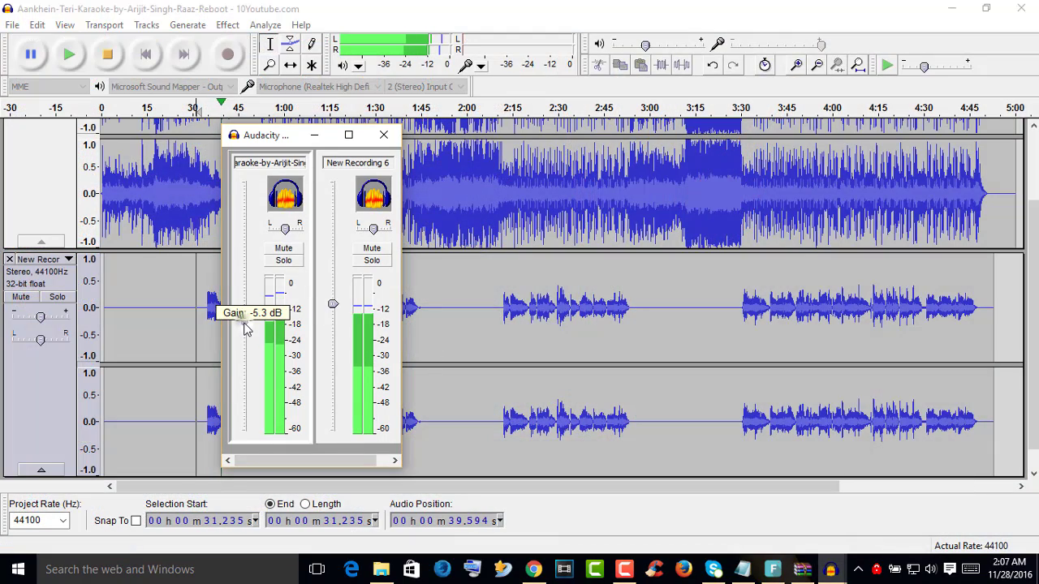
drag(646, 47, 634, 47)
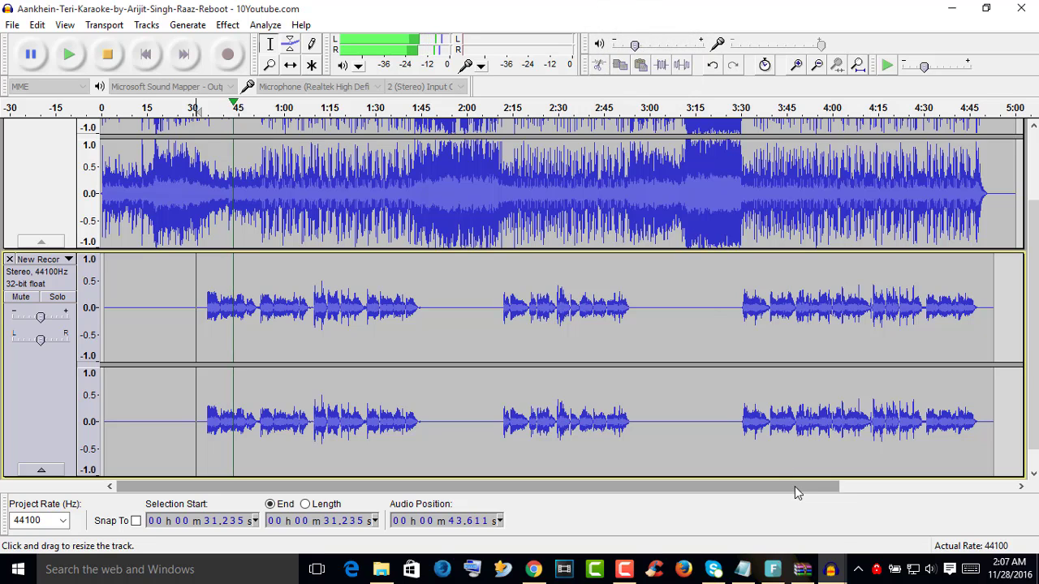
Raise the vocal recording's gain to +1.1 dB in the Mixer Board and lower the karaoke track's gain slightly further.
mouse_move(830, 569)
click(909, 487)
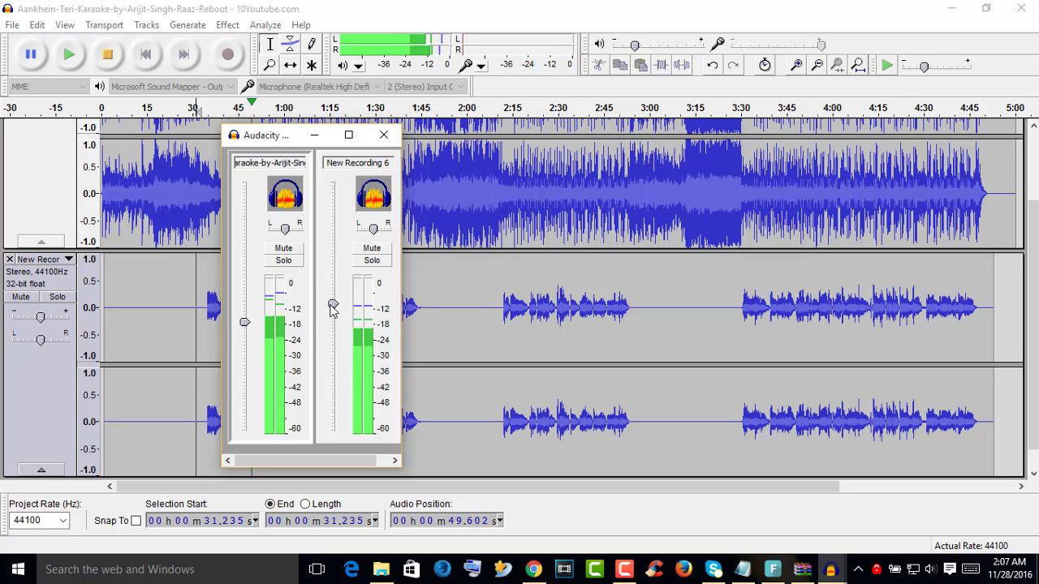
drag(333, 308, 332, 301)
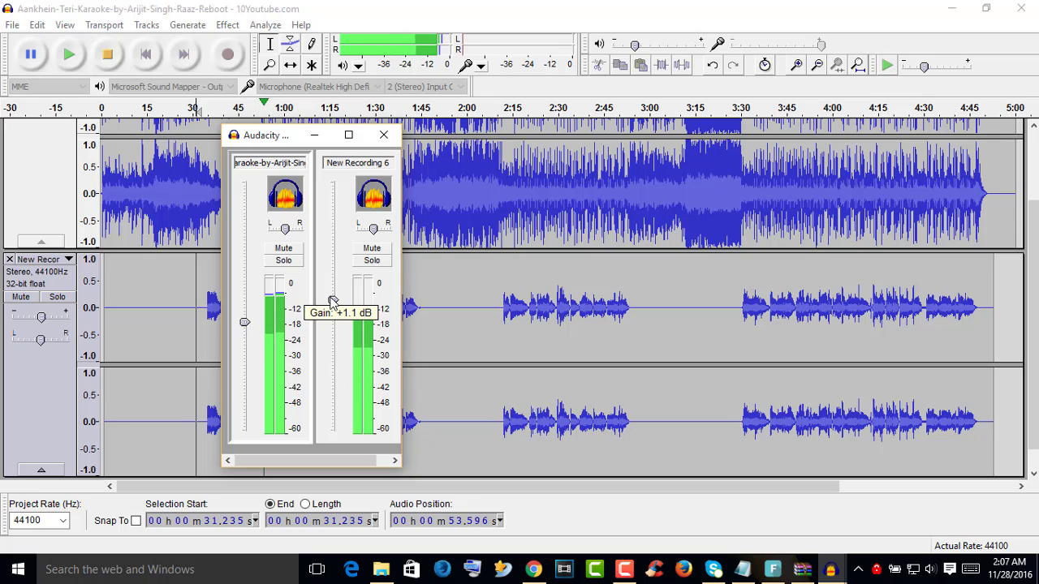
mouse_move(244, 328)
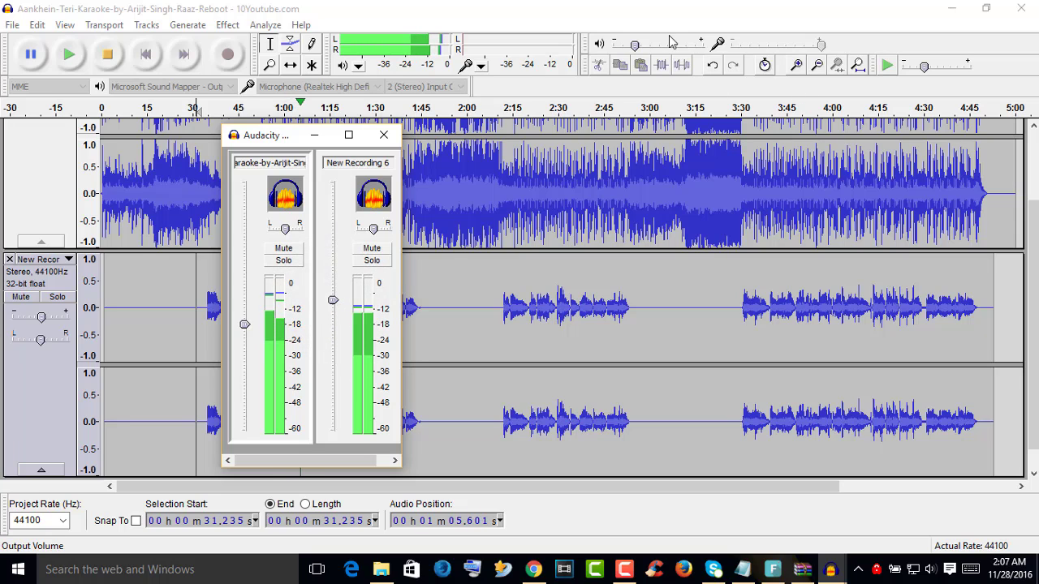
Raise the playback volume to 0.5, reduce it again while listening, and stop playback.
mouse_move(647, 49)
mouse_down()
mouse_move(638, 46)
mouse_move(661, 49)
mouse_up()
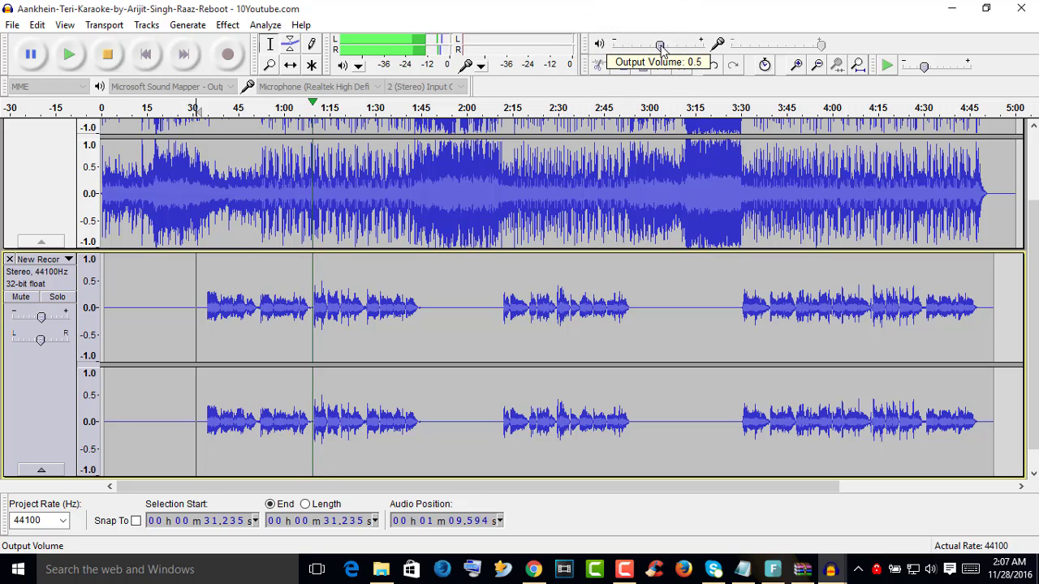
drag(661, 49, 638, 49)
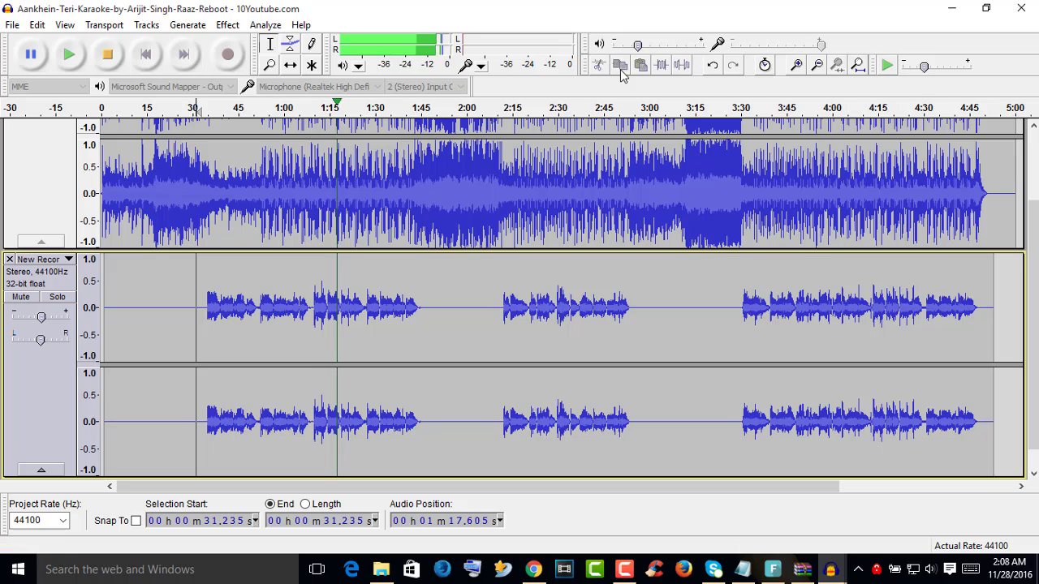
click(49, 286)
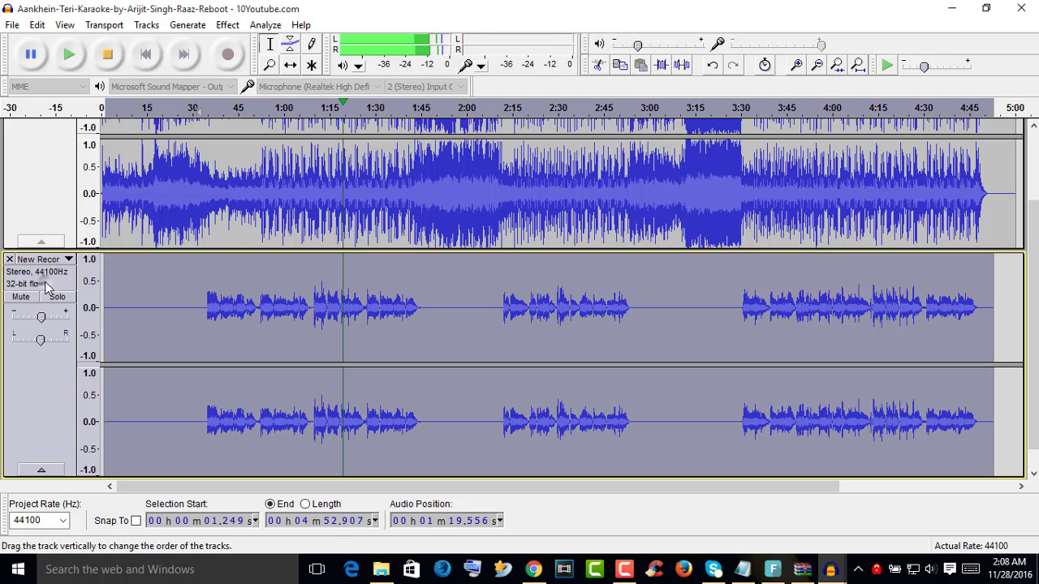
click(108, 64)
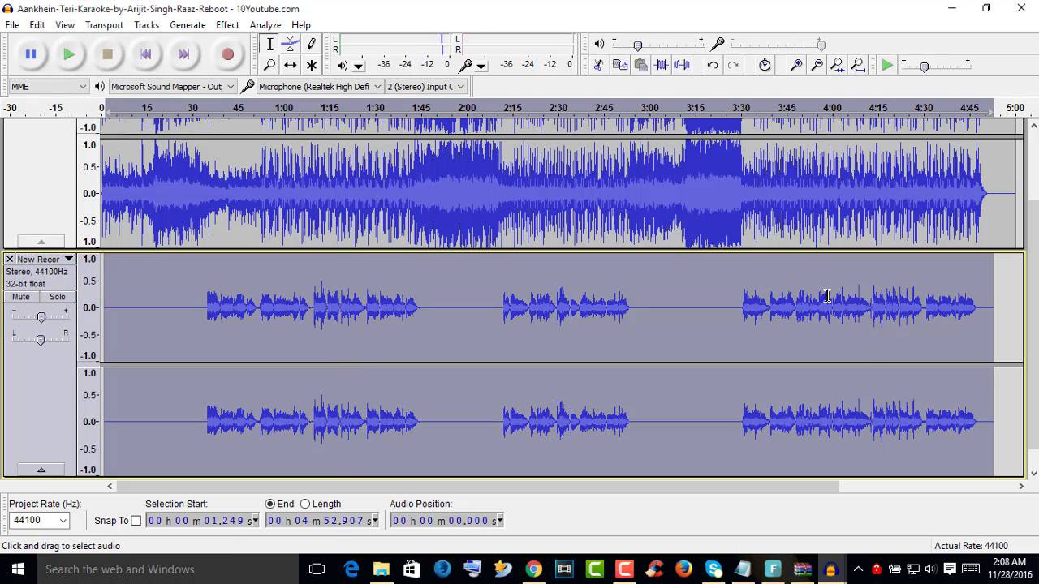
drag(1036, 366, 1035, 302)
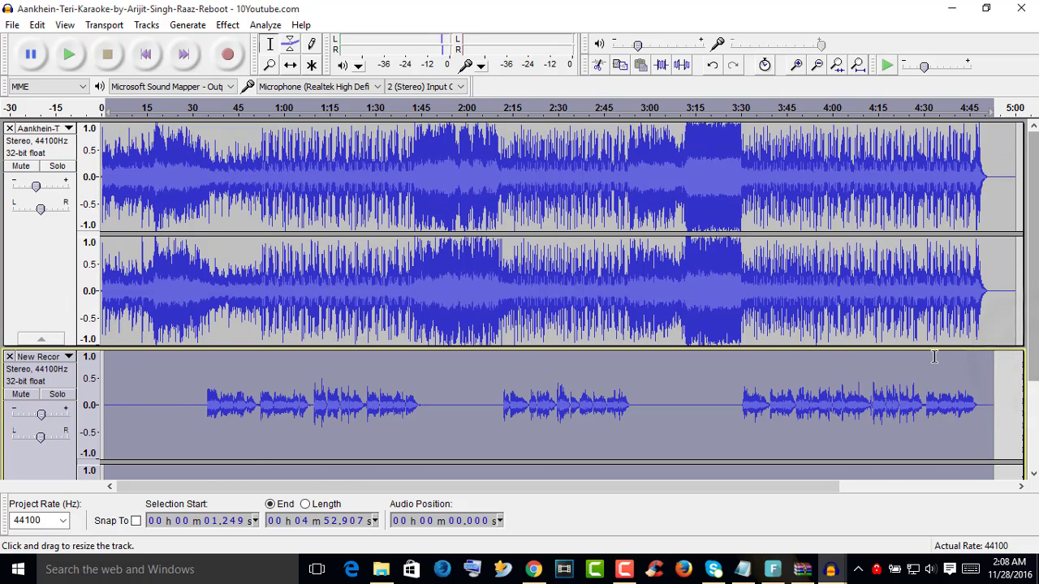
scroll(934, 366, down, 2)
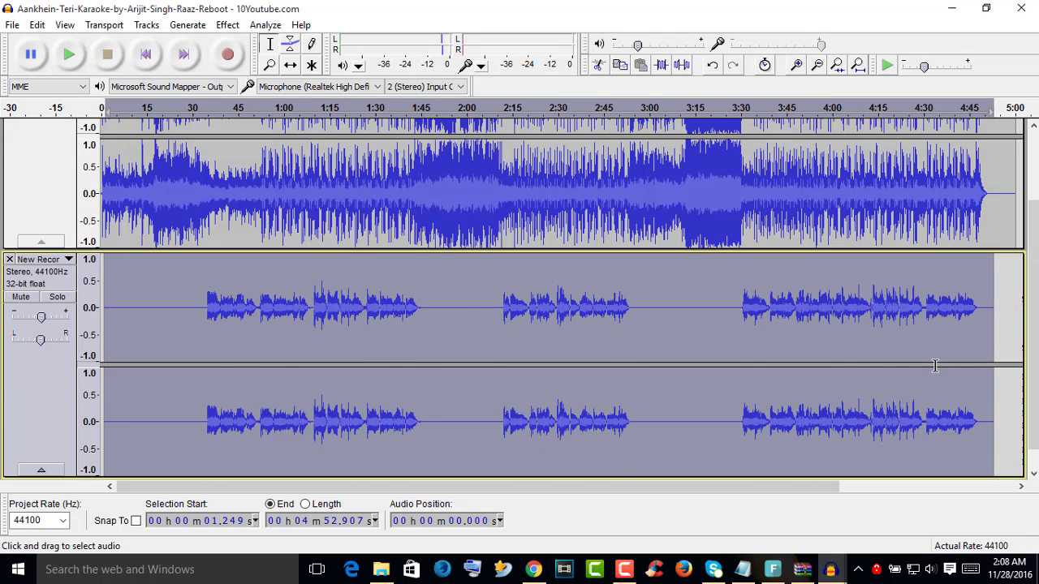
scroll(935, 366, up, 2)
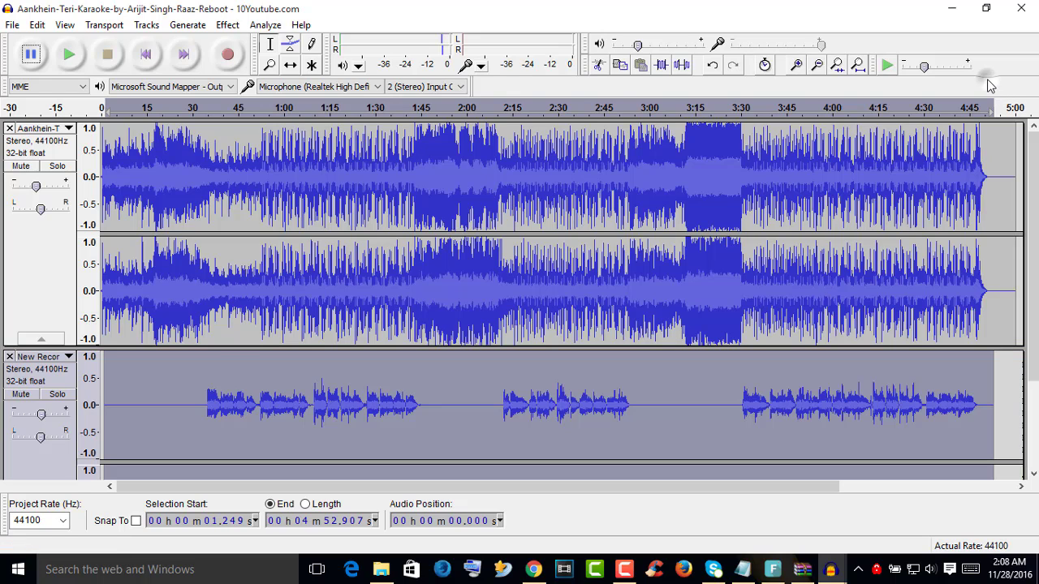
scroll(997, 221, down, 3)
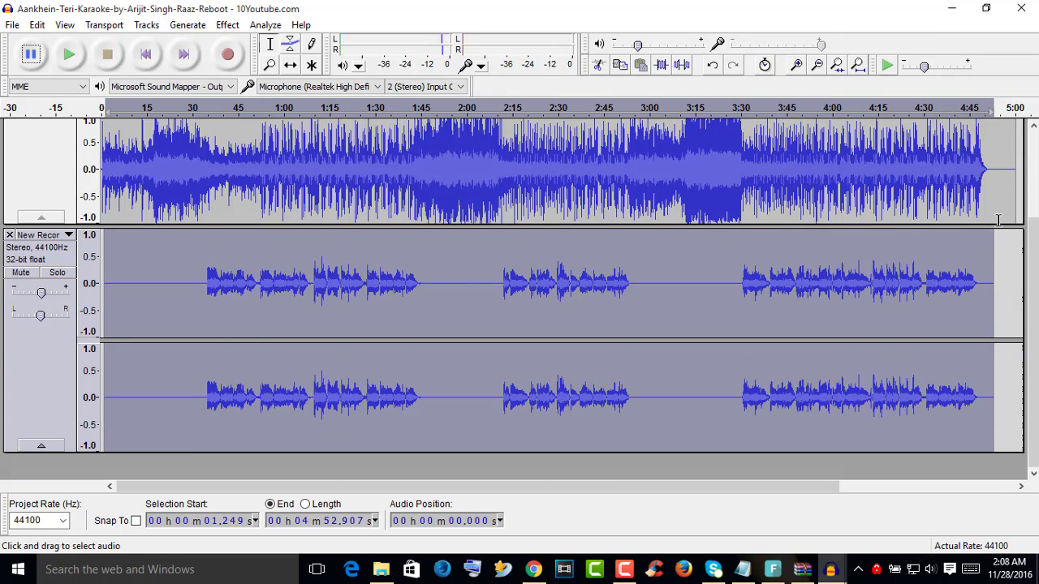
scroll(997, 221, up, 3)
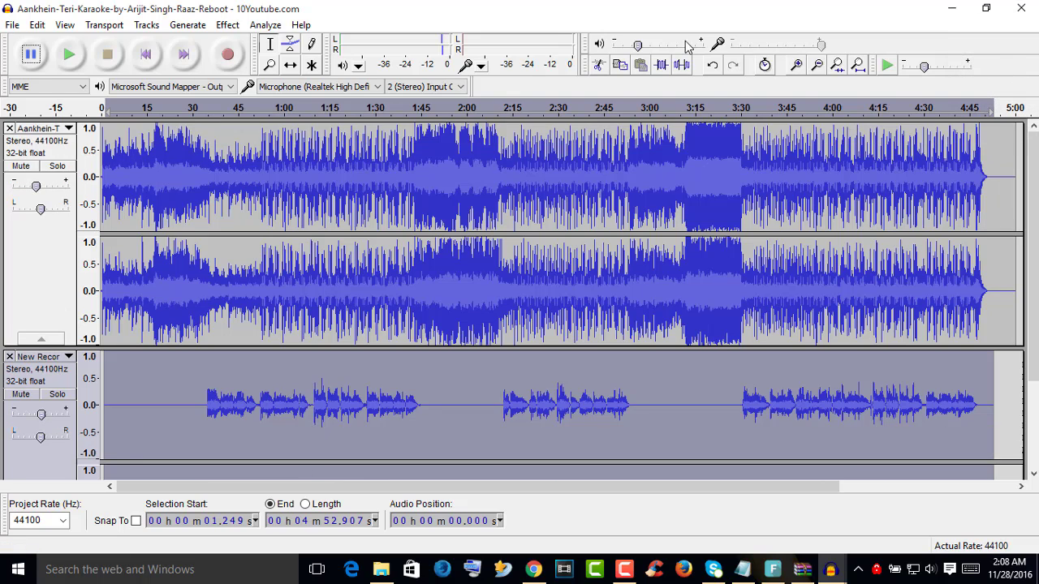
click(228, 24)
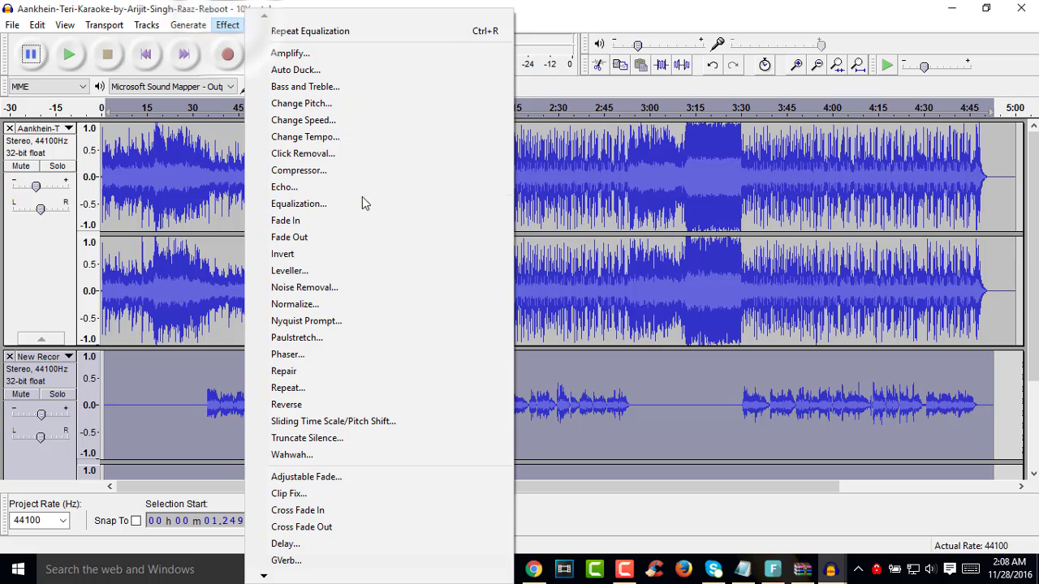
click(572, 16)
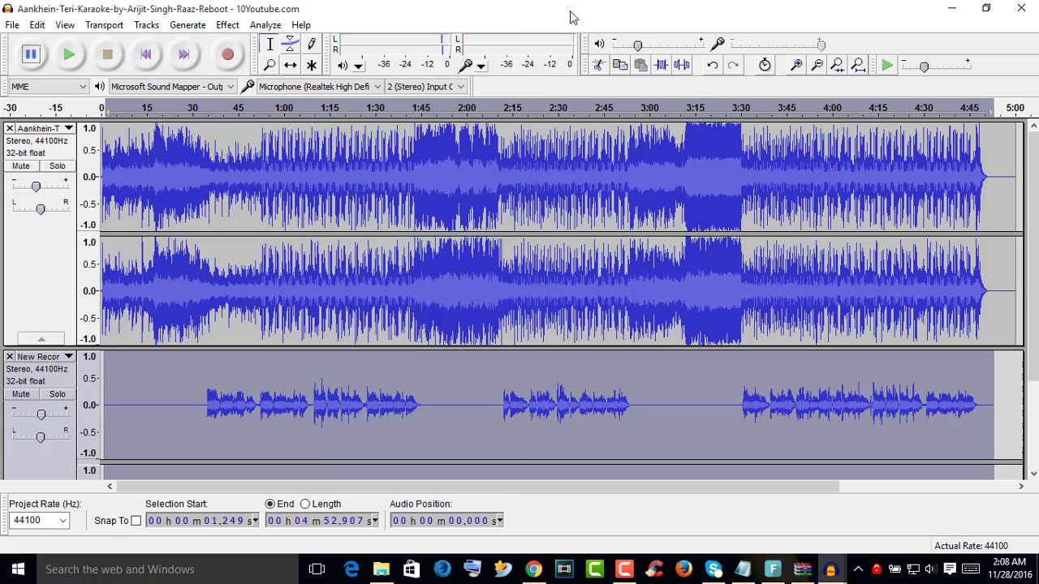
click(230, 25)
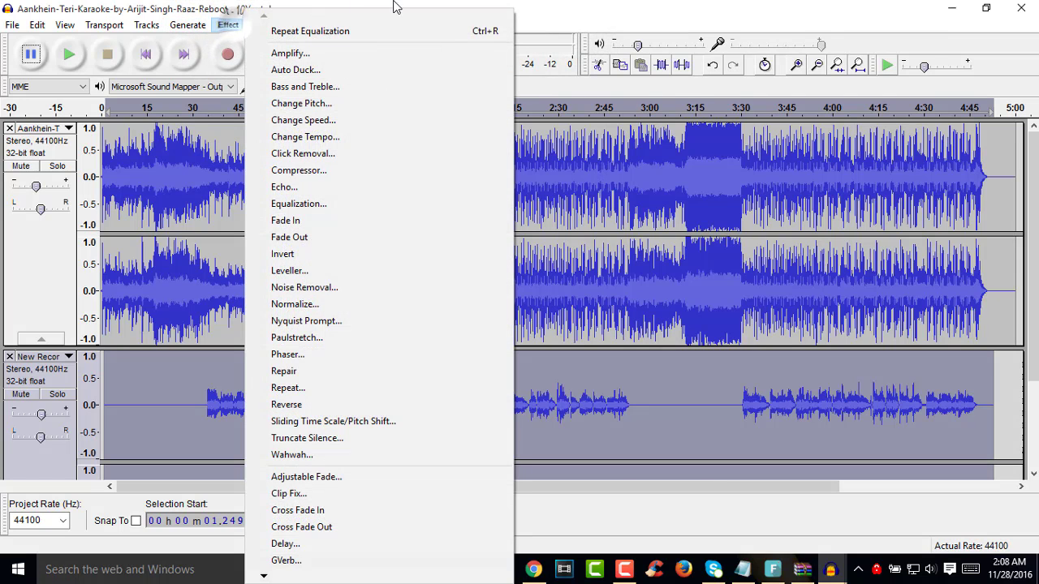
click(563, 16)
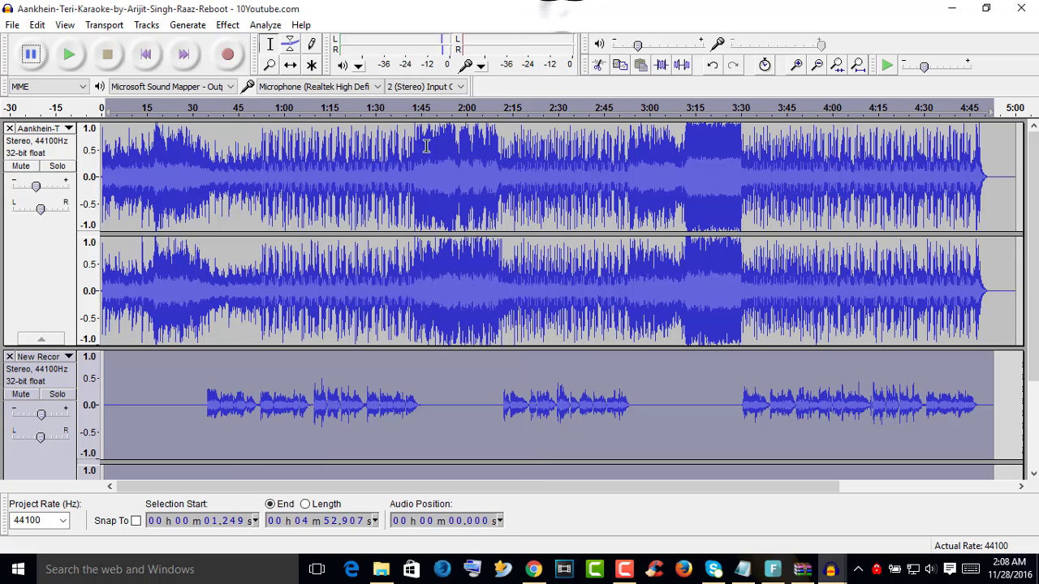
click(24, 380)
click(37, 276)
click(43, 370)
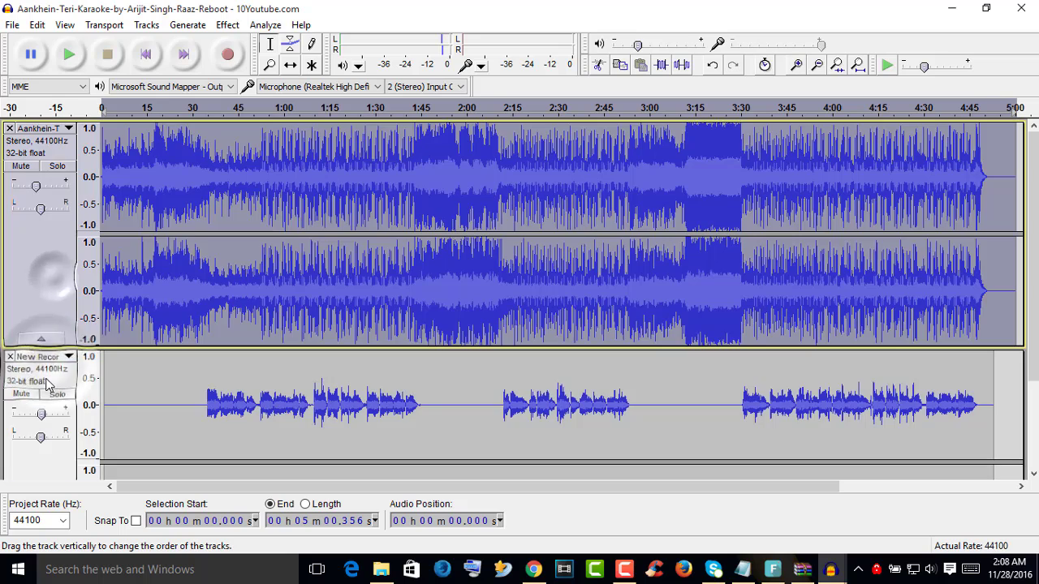
click(41, 260)
click(54, 383)
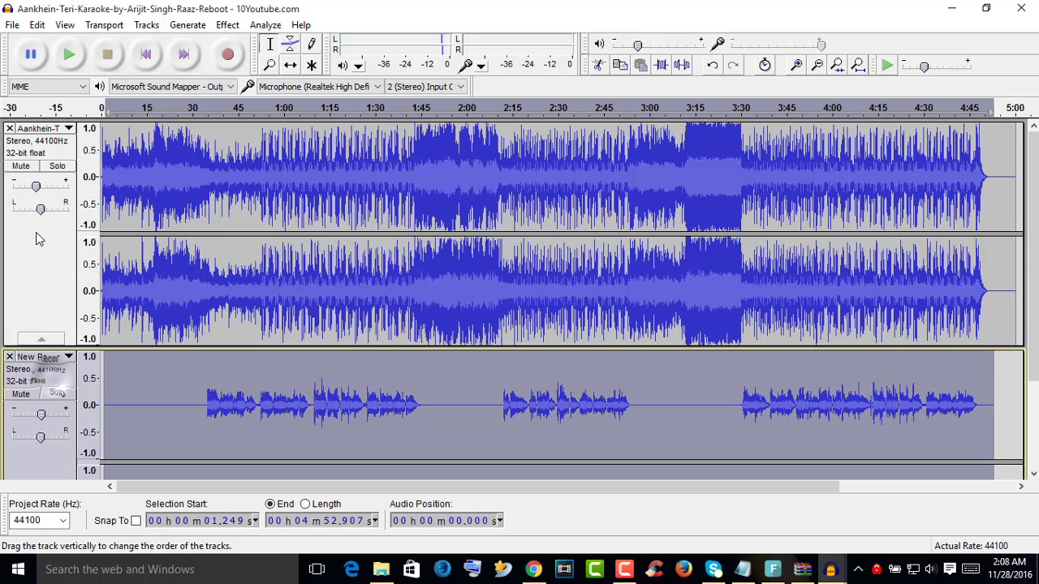
Start exporting the full mix to the Desktop under the file name BD.
click(13, 27)
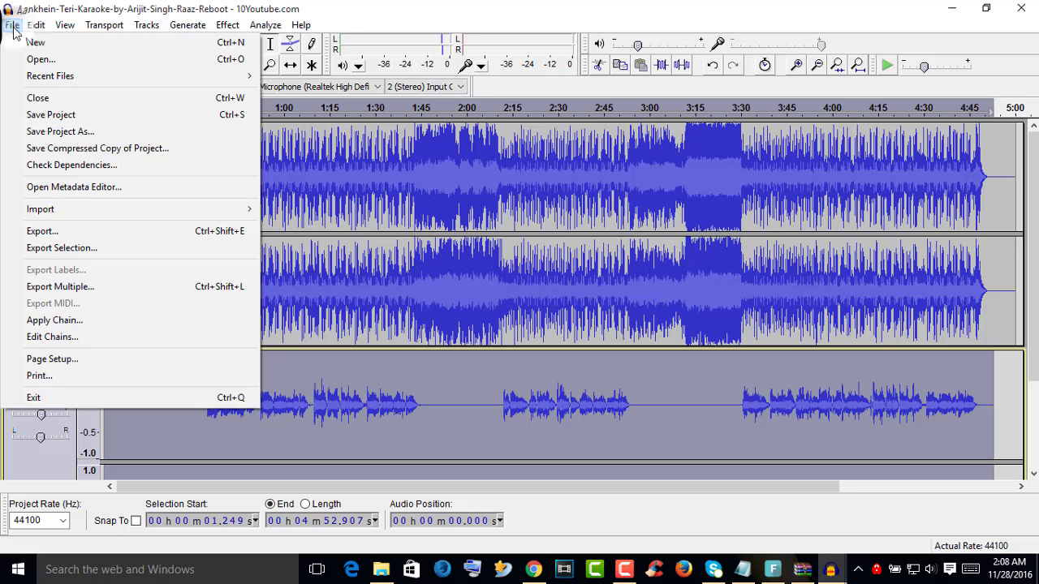
click(91, 231)
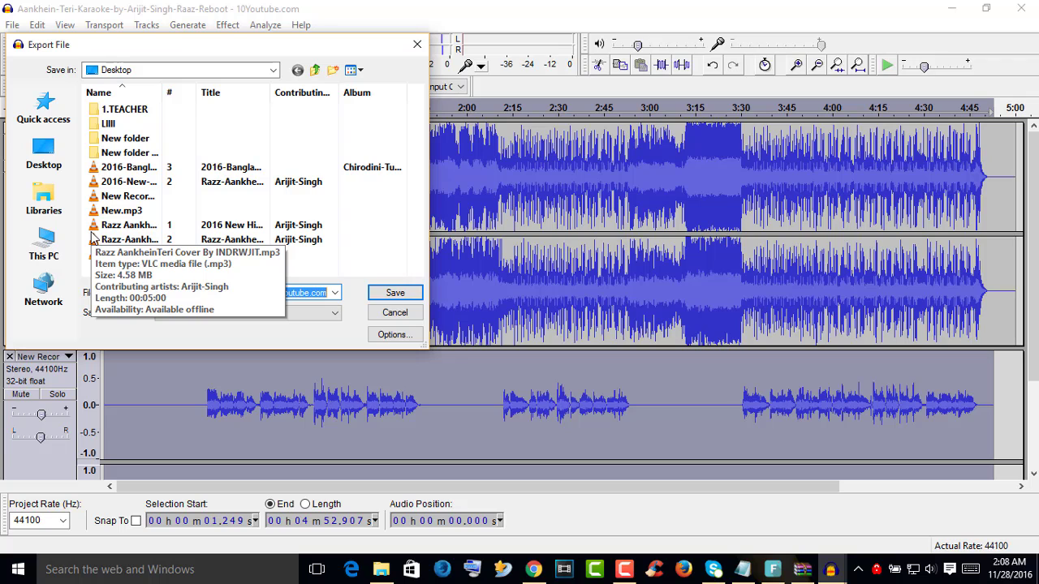
click(45, 159)
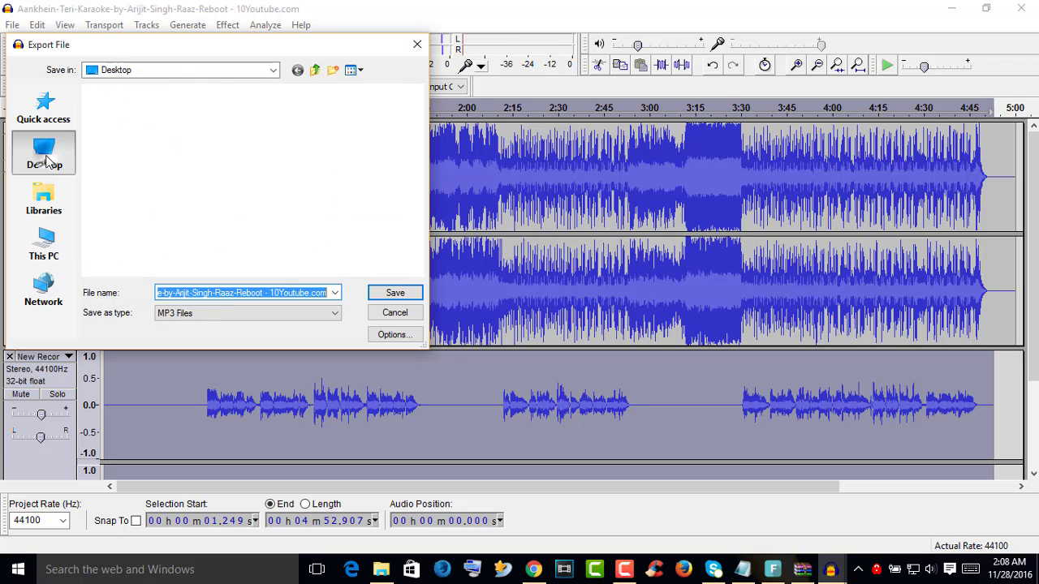
scroll(365, 209, down, 2)
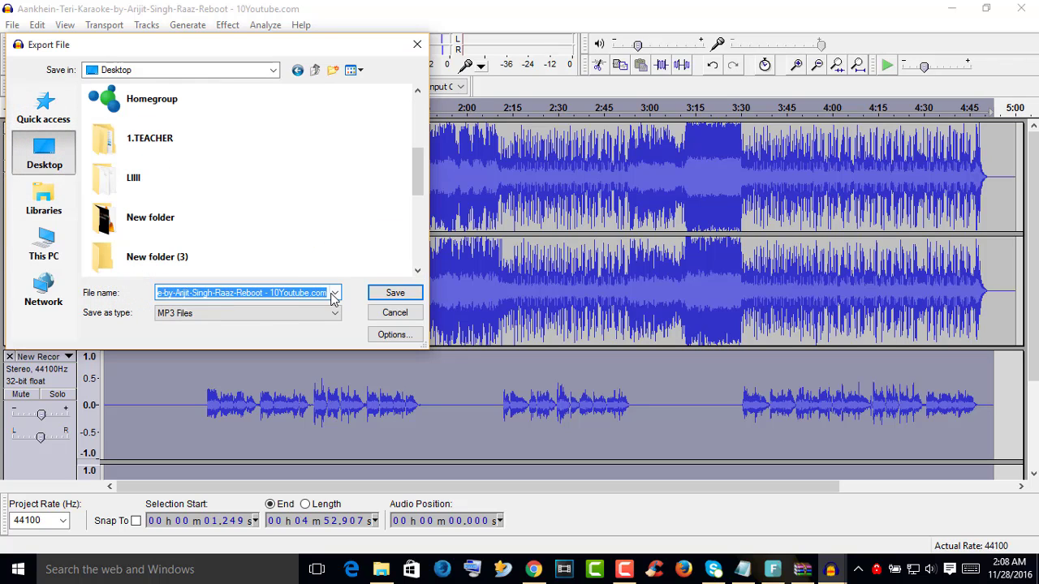
key(BackSpace)
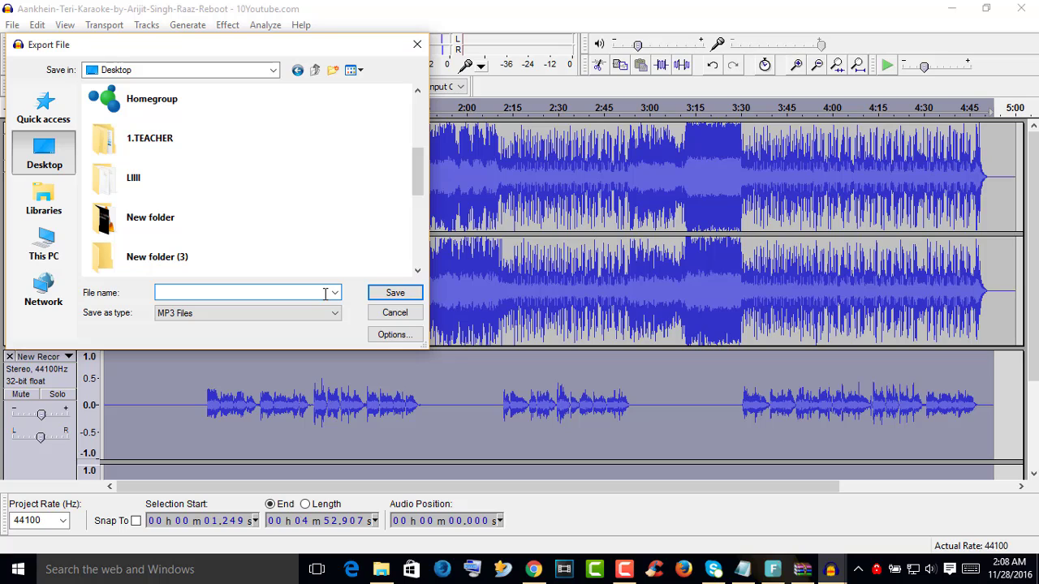
text(BN)
key(BackSpace)
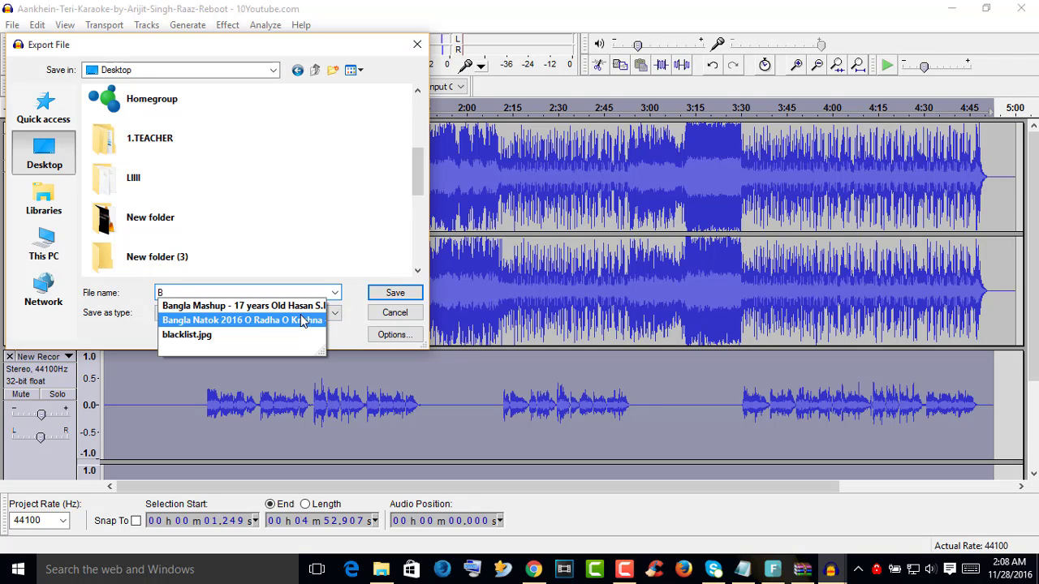
text(D)
Switch the export format to WAV (Microsoft) signed 16 bit PCM and back to MP3 Files.
click(282, 315)
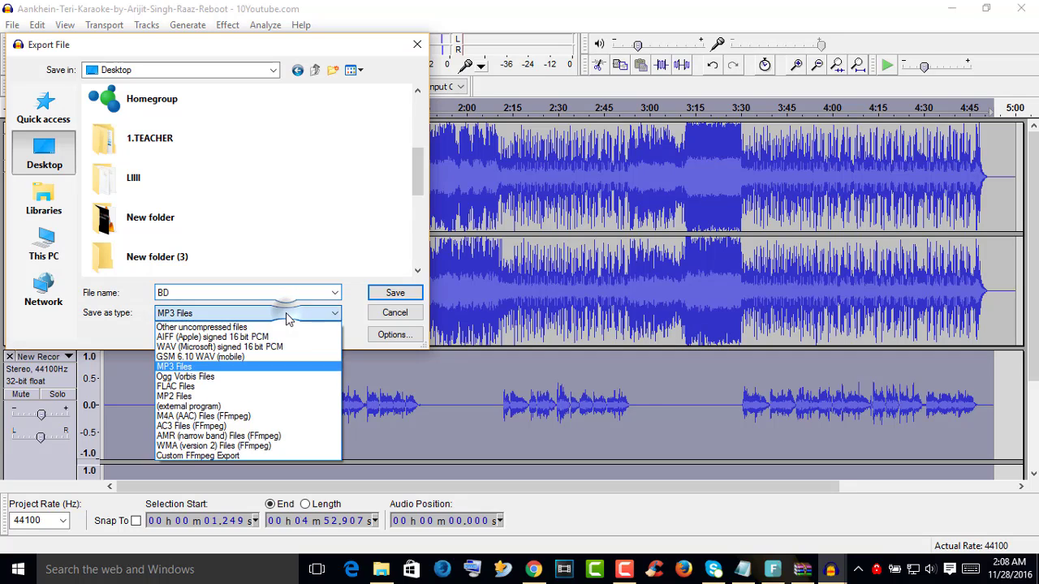
click(267, 352)
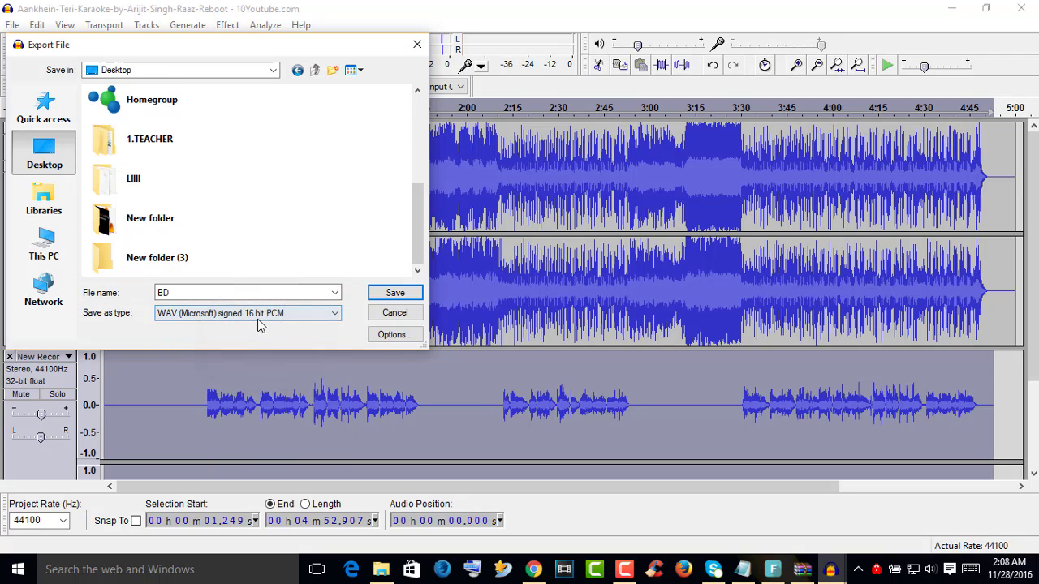
click(264, 313)
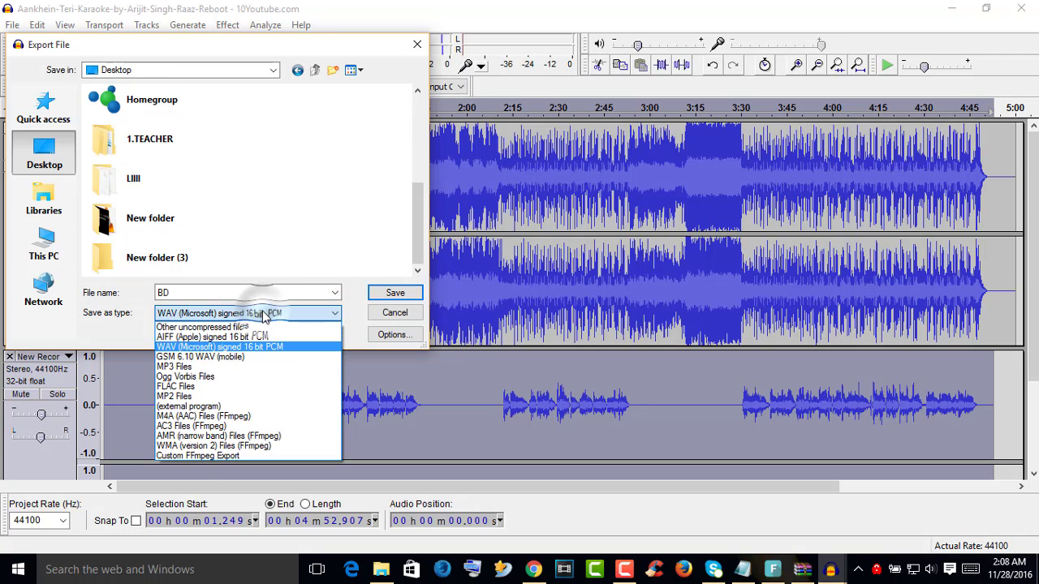
click(237, 374)
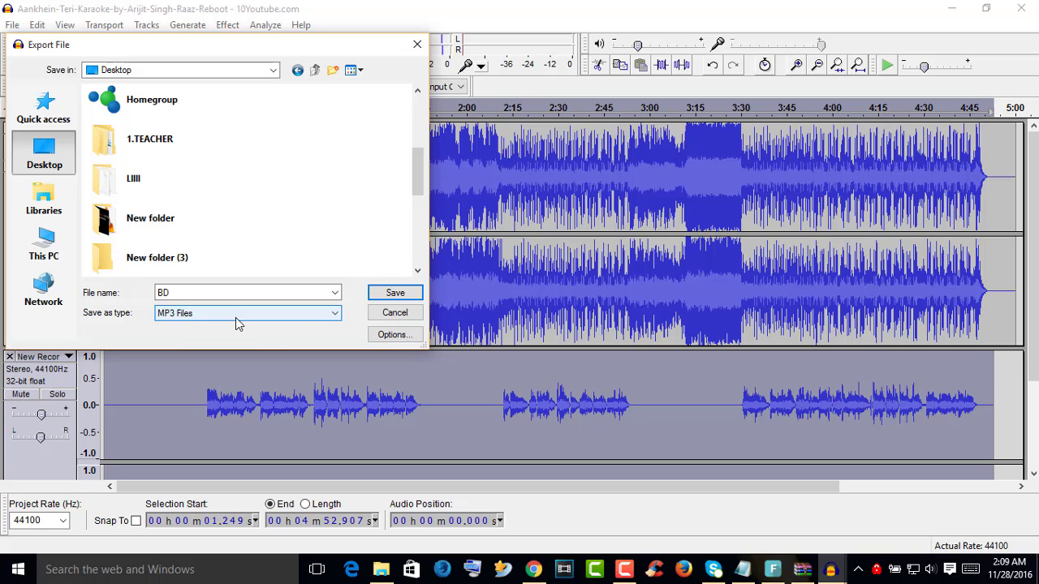
Save the export with the stereo mixdown accepted, and enter artist name TFR and track title TW in the metadata.
click(395, 297)
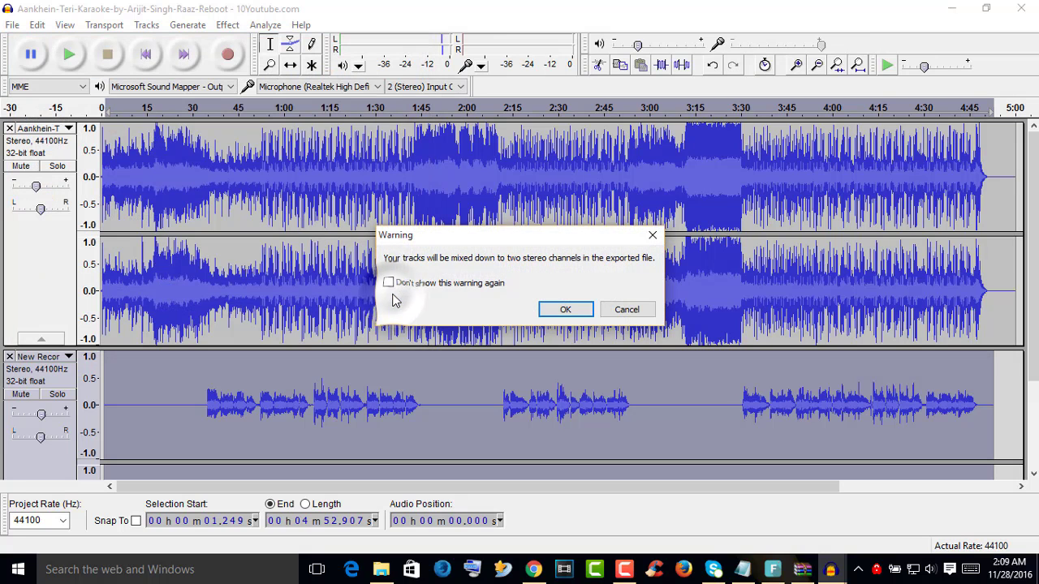
click(558, 310)
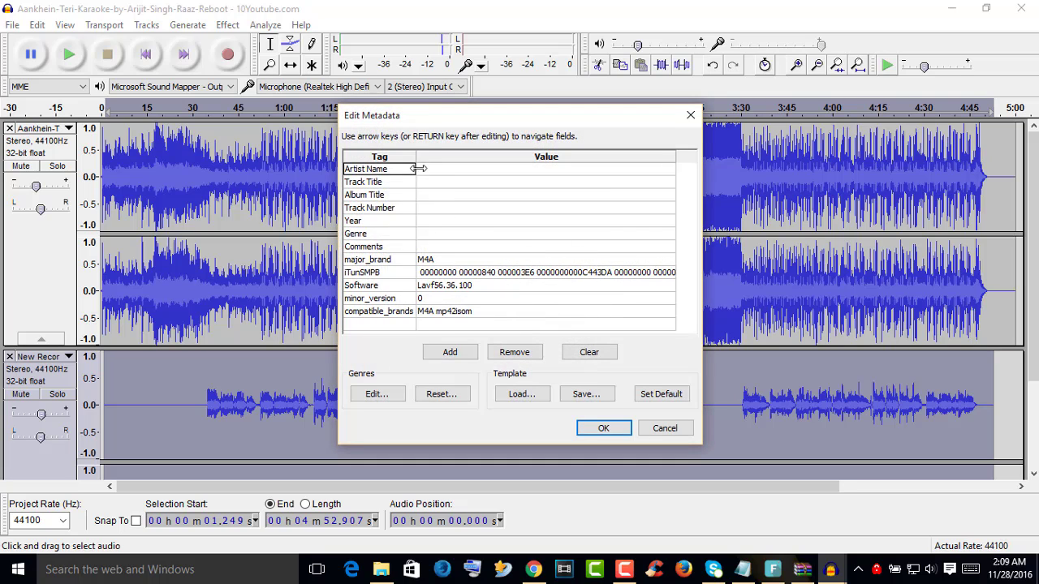
drag(451, 124, 459, 125)
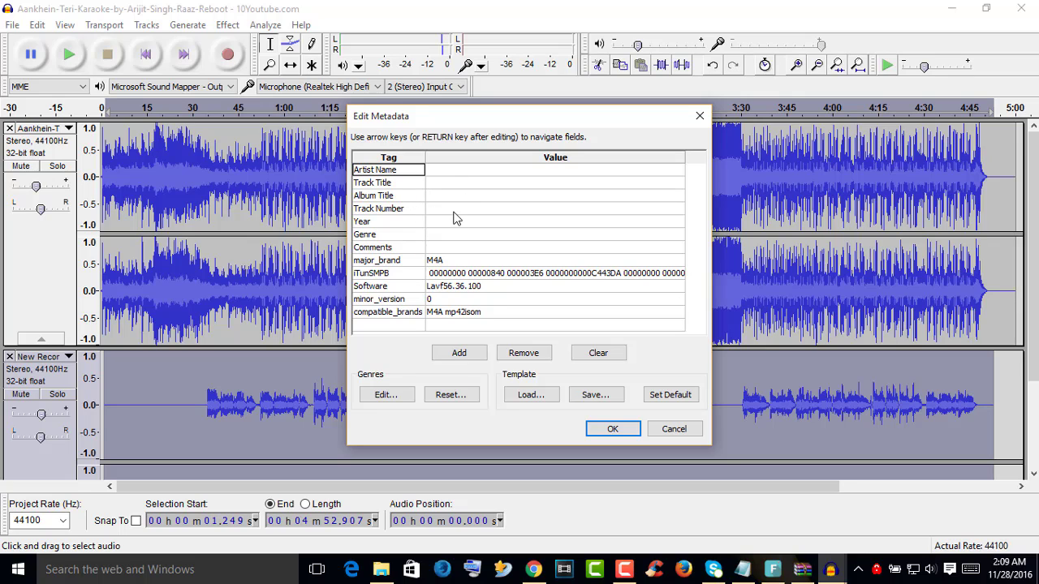
double_click(444, 178)
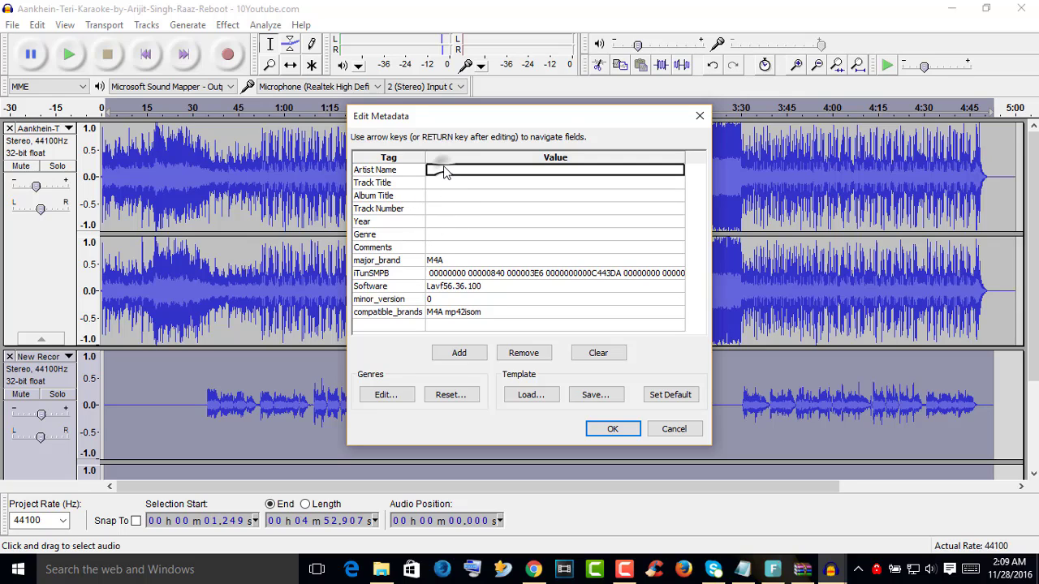
text(TFR)
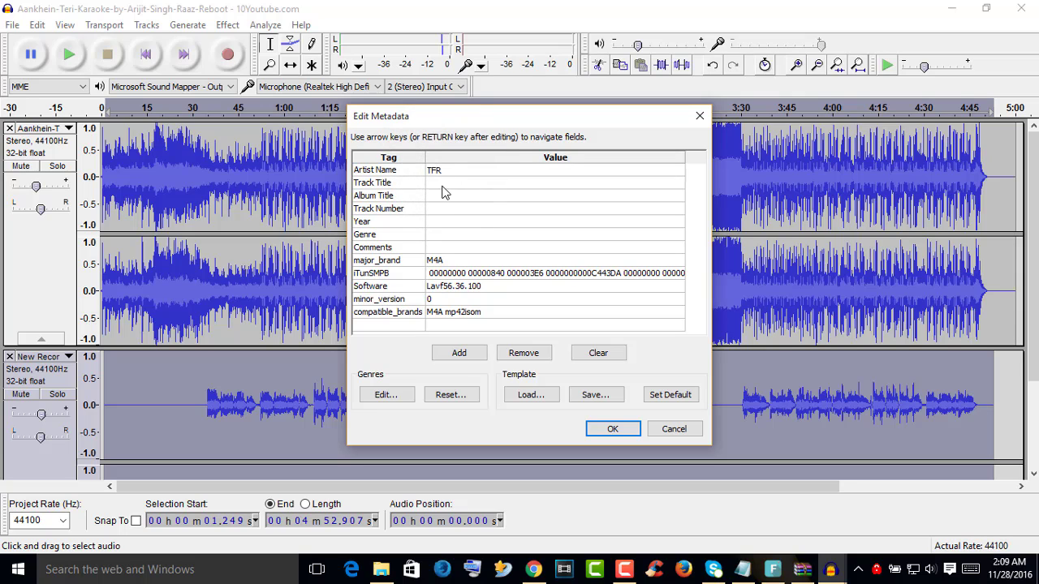
double_click(443, 185)
text(TW)
Set the album title to TT4T, track number to RY4 and year to 2016, and run the export.
double_click(444, 196)
text(TT4T)
double_click(439, 209)
text(RY4)
double_click(438, 222)
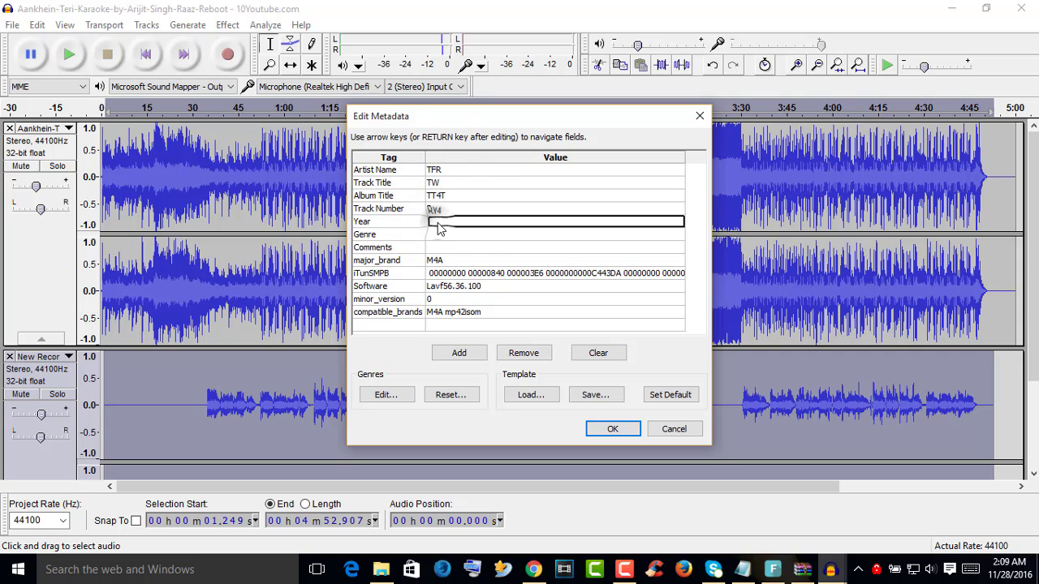
text(2)
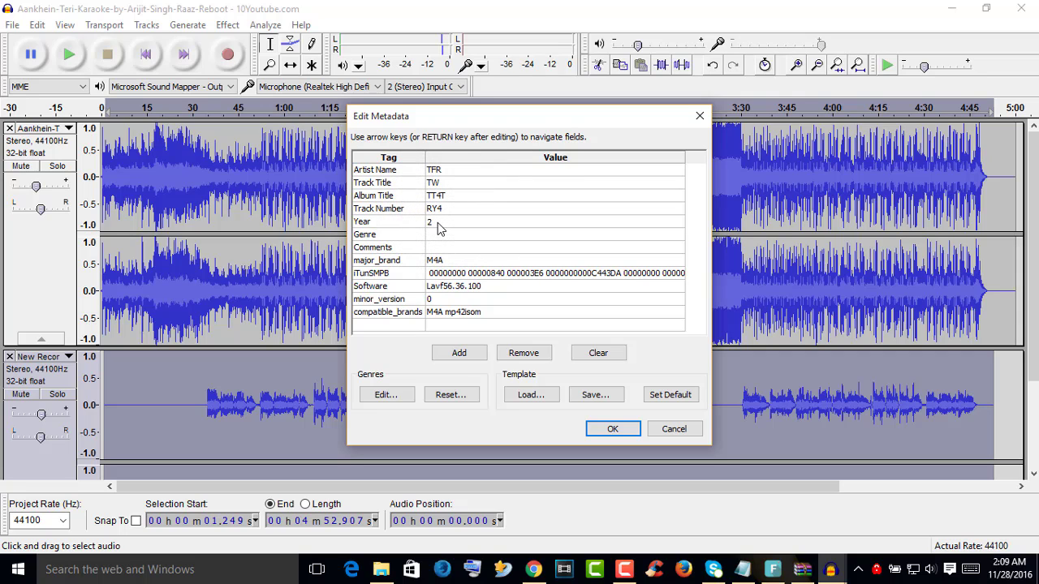
text(016)
click(613, 428)
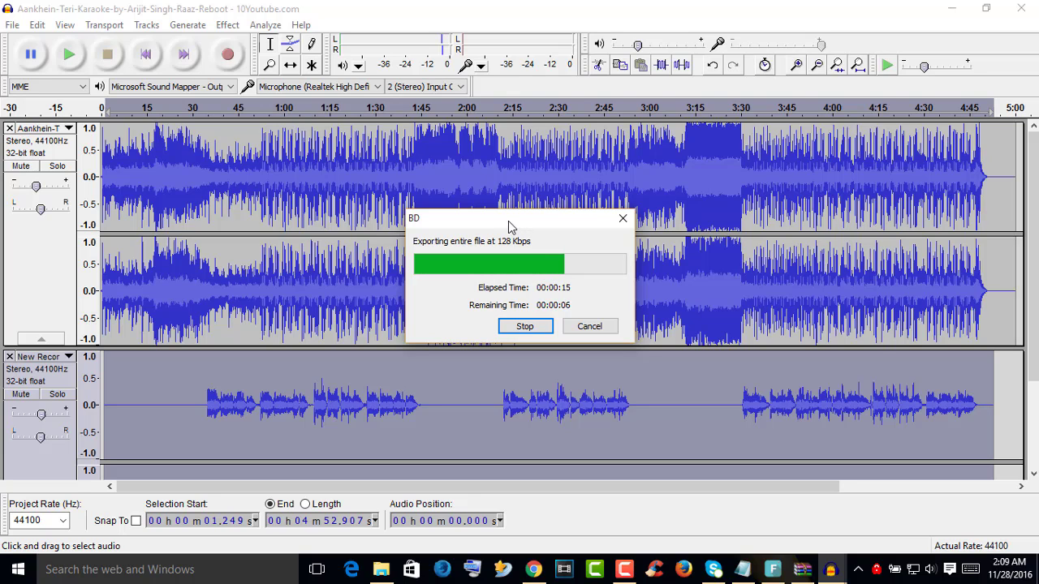
drag(506, 227, 492, 205)
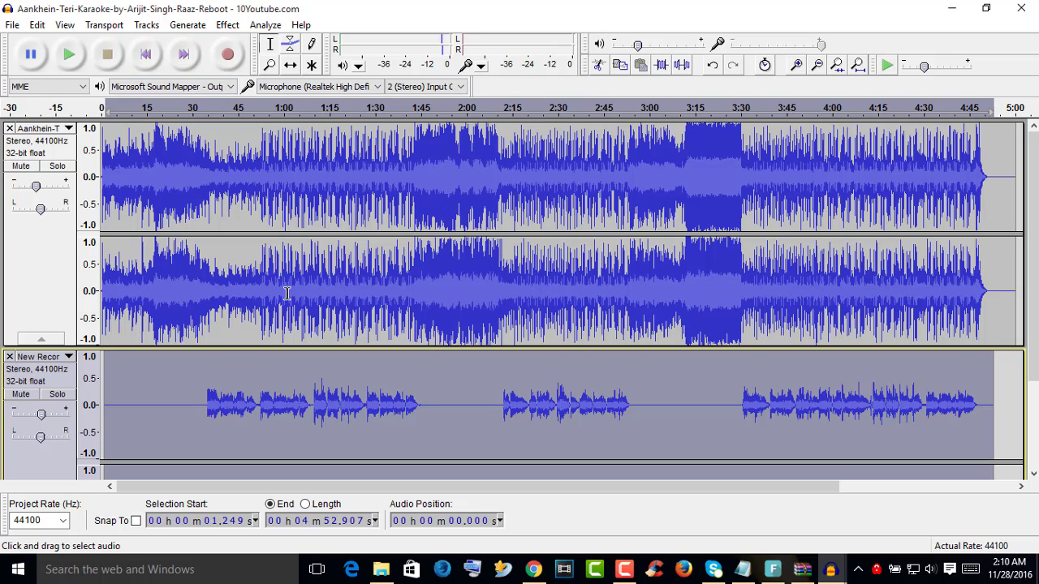
Reveal the desktop by minimizing the Audacity project and closing the New folder window.
scroll(203, 221, down, 3)
scroll(226, 226, up, 3)
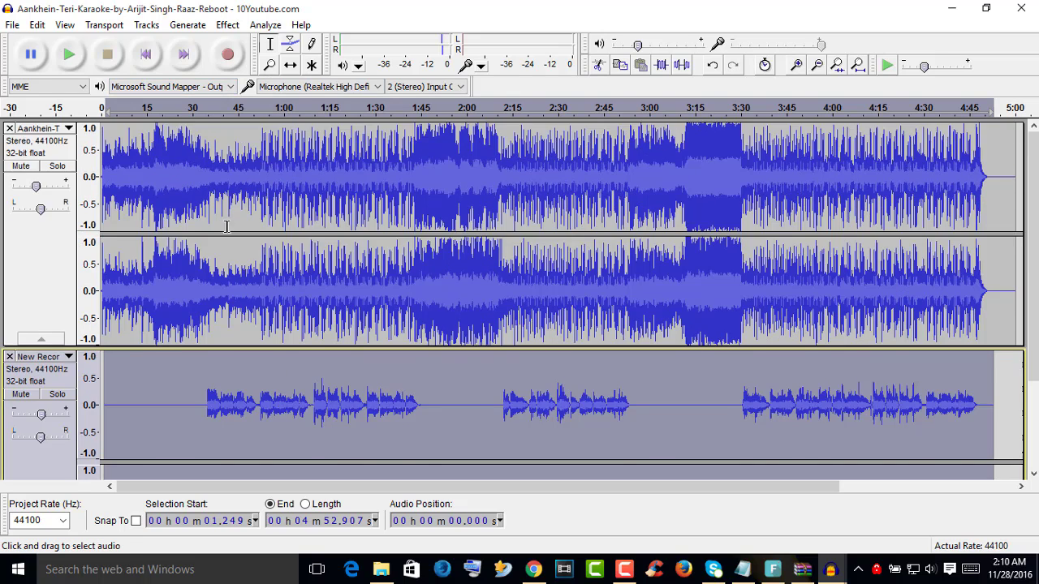
click(951, 8)
click(937, 31)
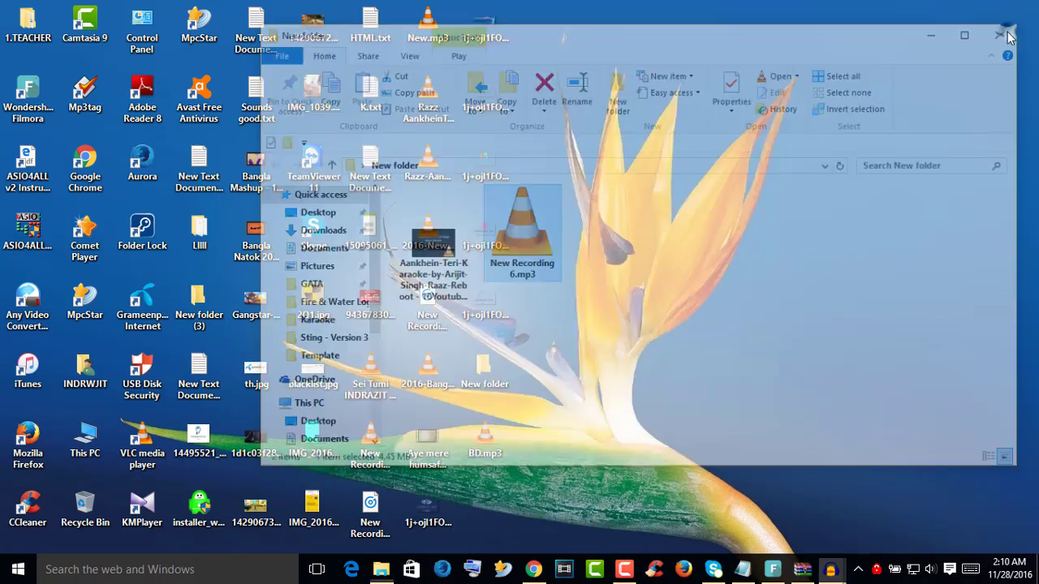
right_click(631, 149)
click(670, 195)
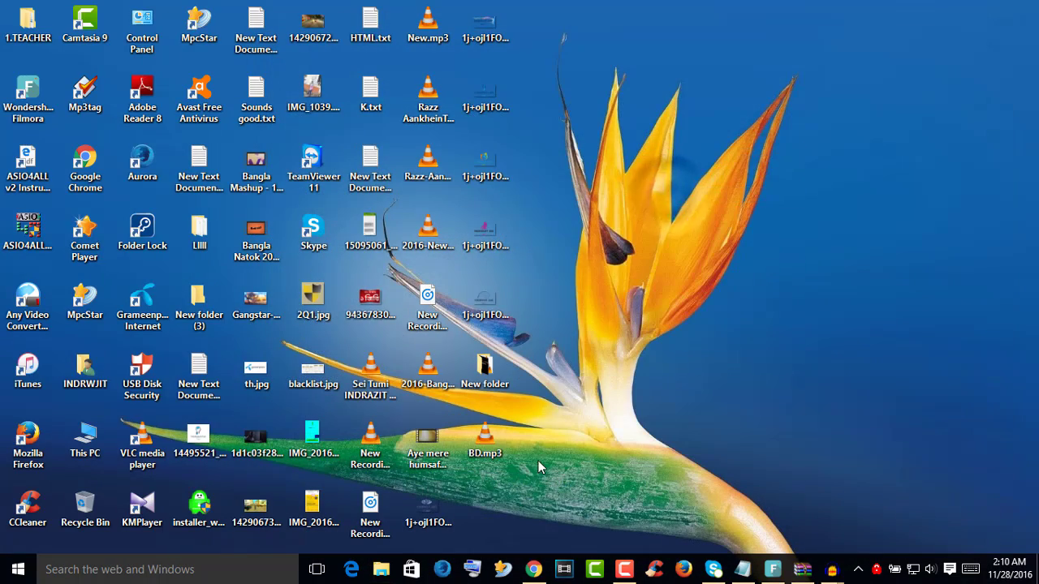
Play the exported BD.mp3 in VLC media player, skip ahead past the first half minute, and close the player.
mouse_move(484, 442)
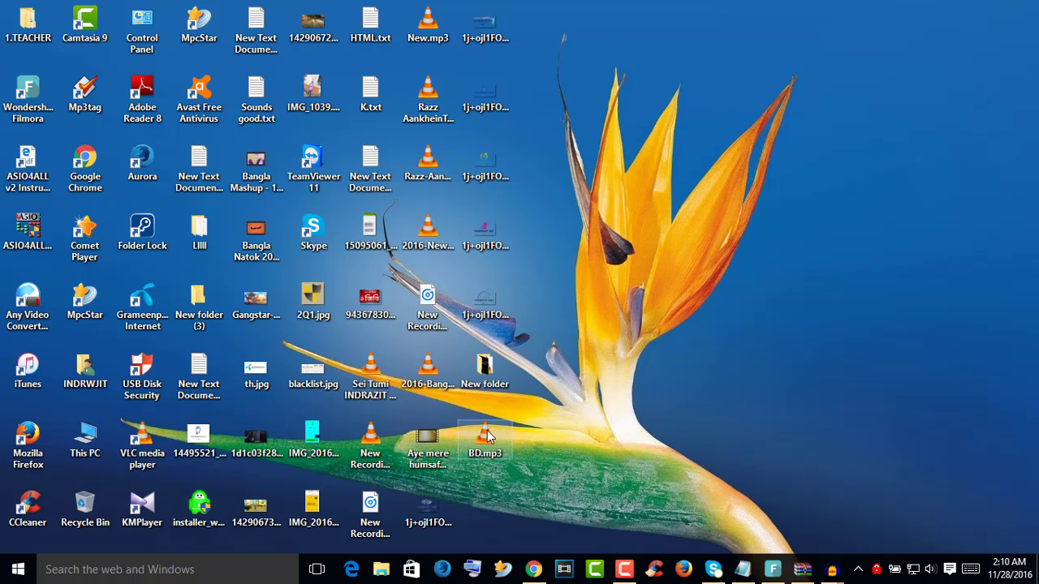
drag(487, 442, 478, 446)
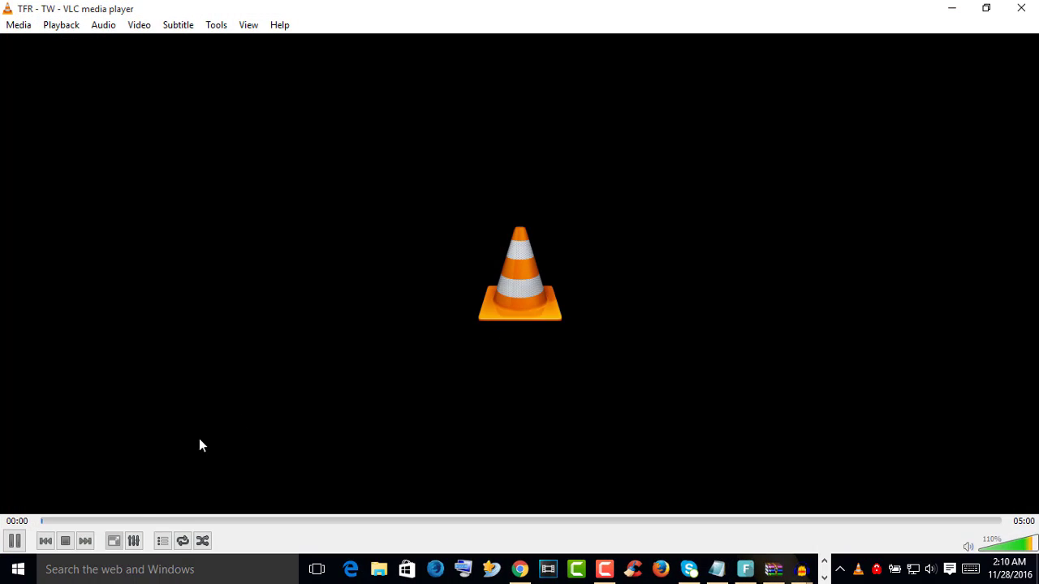
click(151, 521)
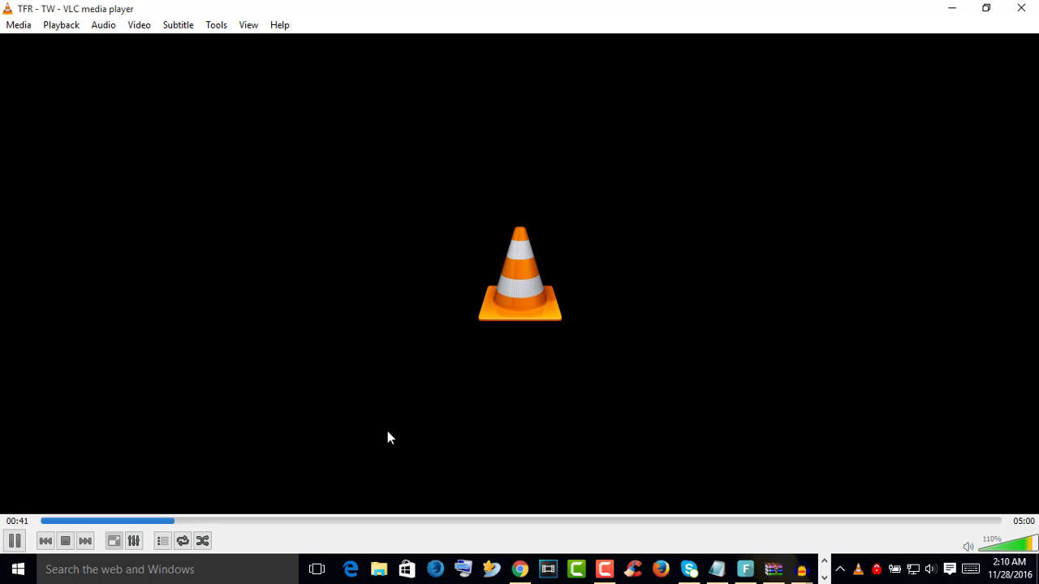
click(1016, 9)
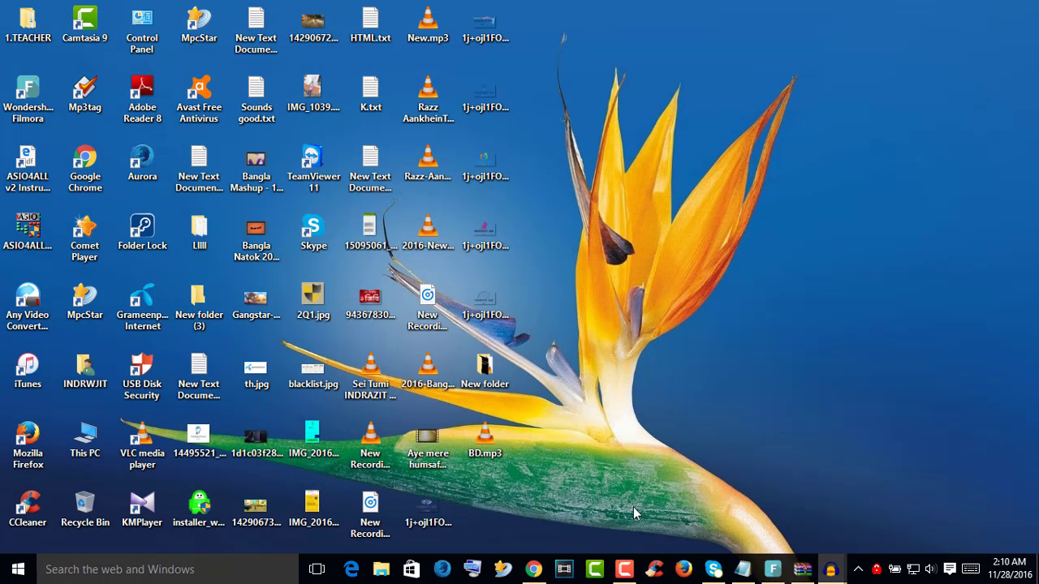
mouse_move(620, 572)
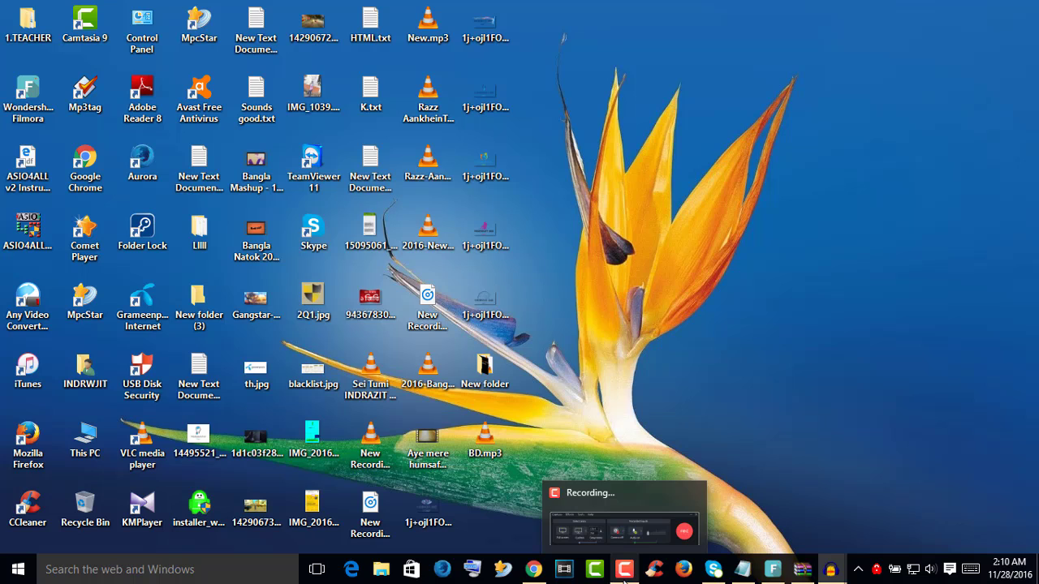
click(629, 536)
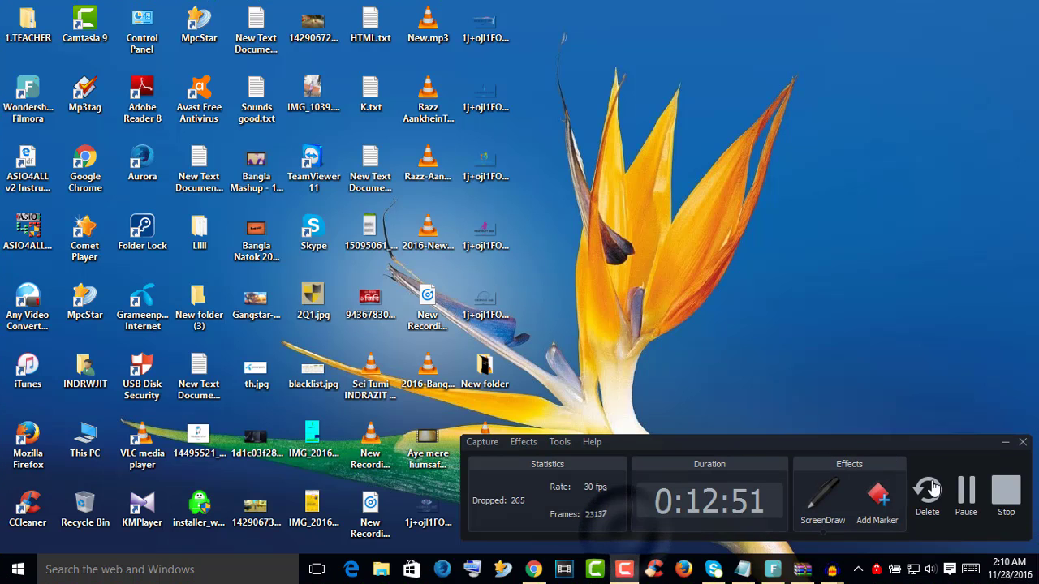